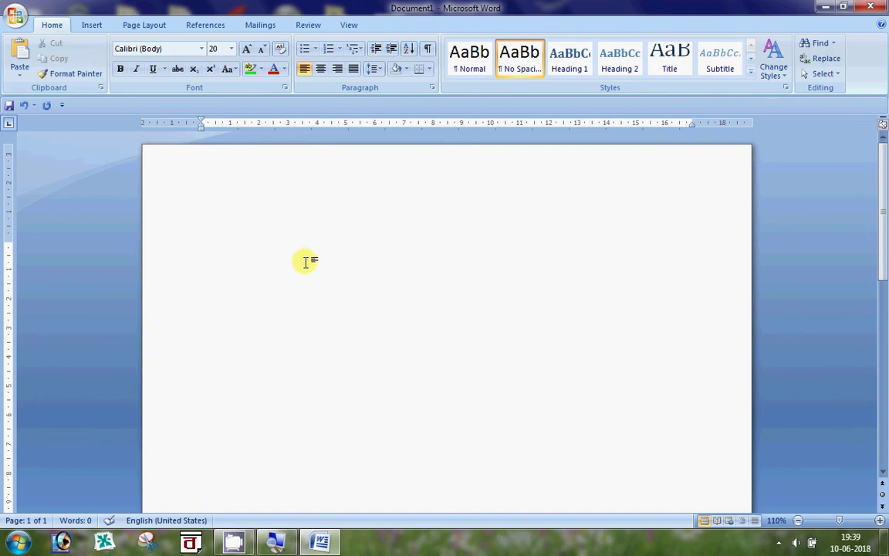
Insert a Clustered Column chart, opening its sample data sheet in Excel.
left_click(93, 26)
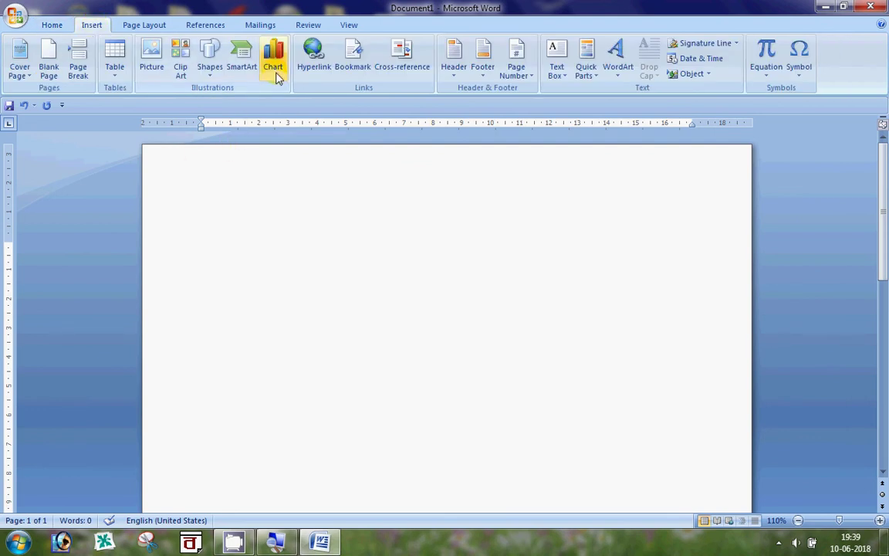
left_click(273, 61)
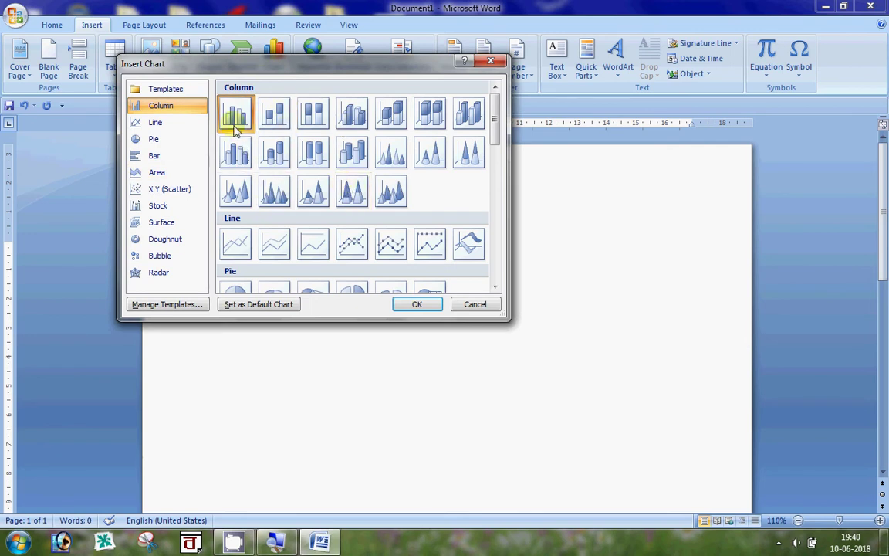
left_click(413, 306)
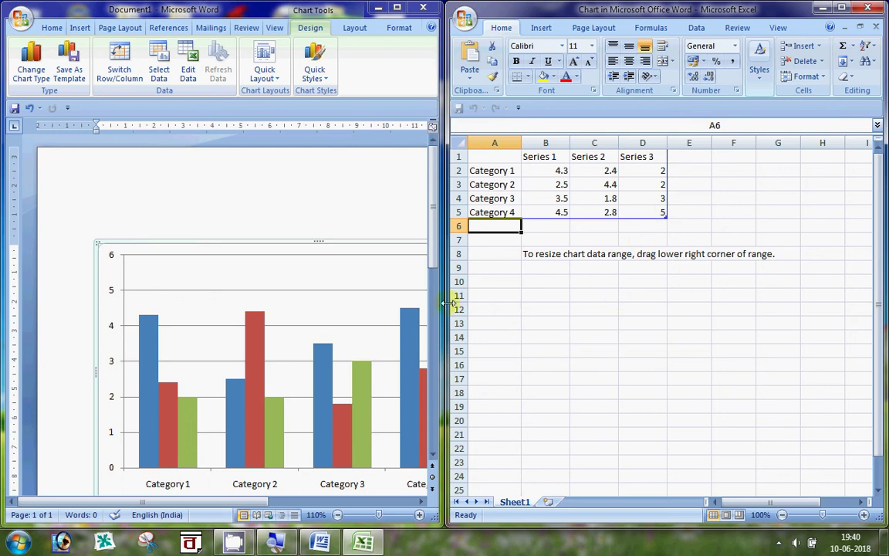
Arrange the Excel data sheet and Word windows side by side so the whole chart shows.
left_click_drag(448, 303, 522, 303)
left_click(629, 183)
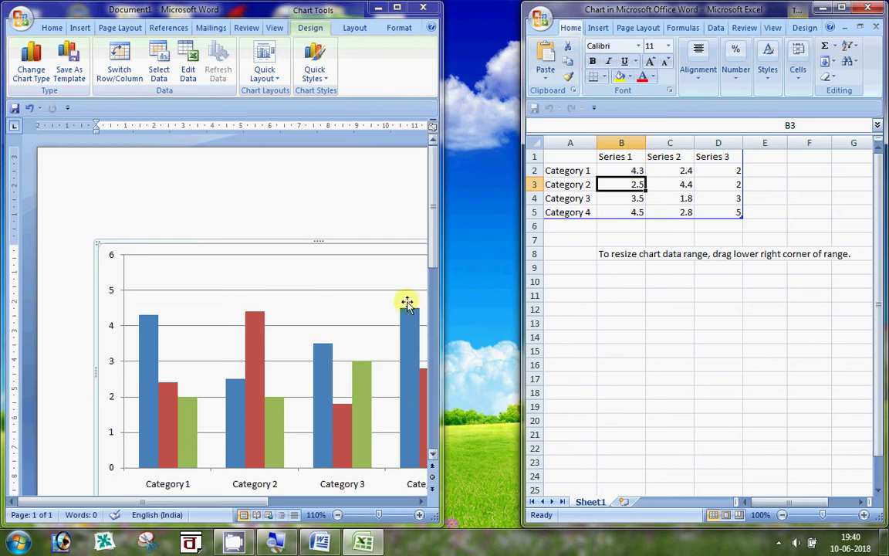
left_click(317, 298)
left_click_drag(440, 464, 509, 466)
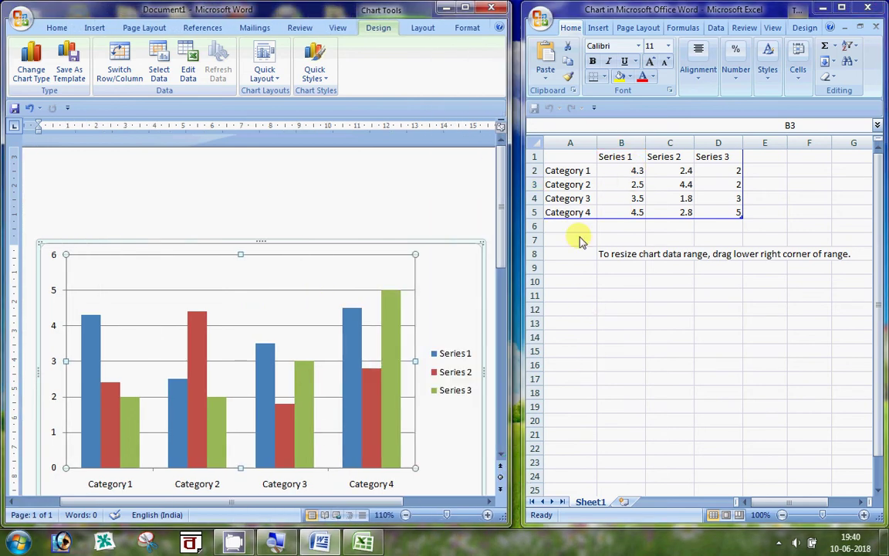
Rename the series headers in B1, C1 and D1 to SOMA, KOEL and RAJA.
left_click(615, 159)
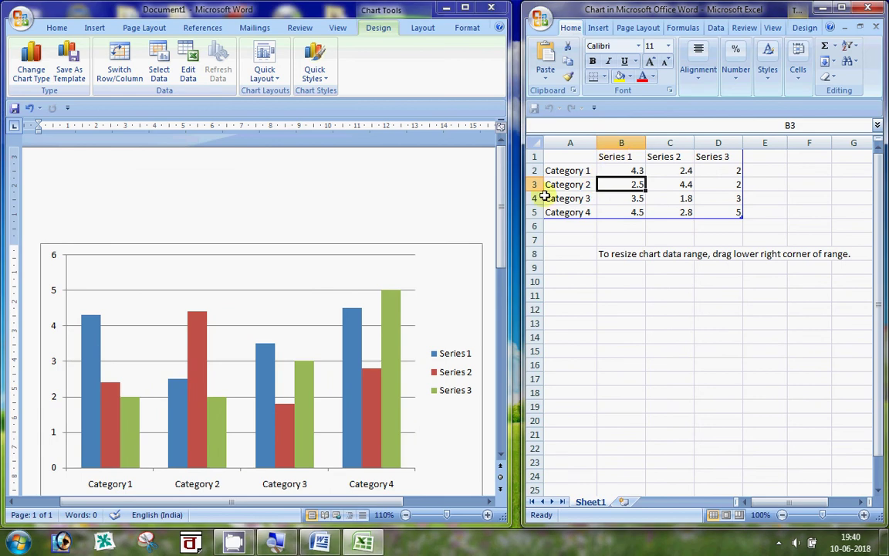
left_click(624, 160)
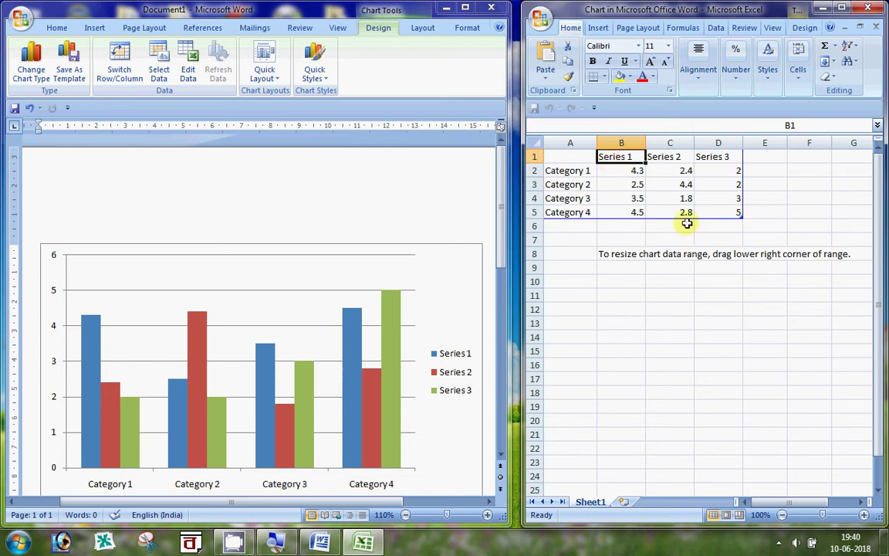
type("SOMA")
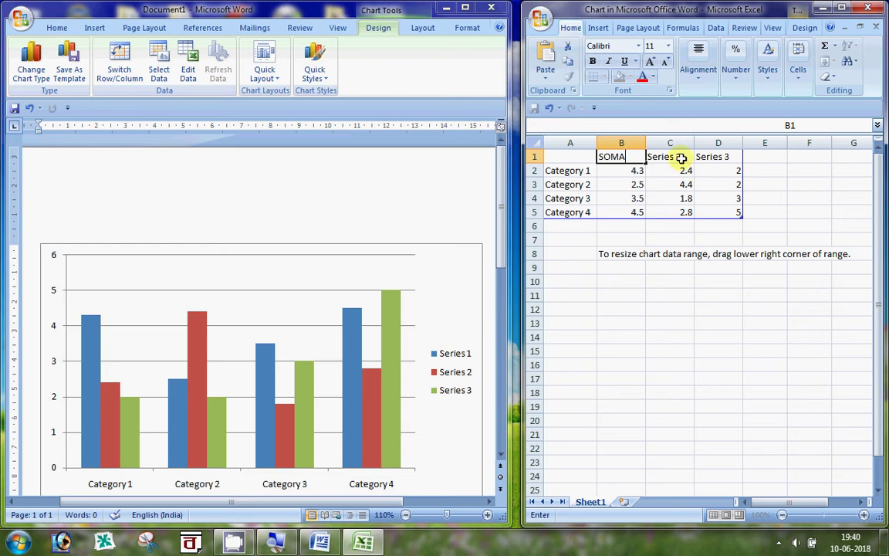
left_click(681, 157)
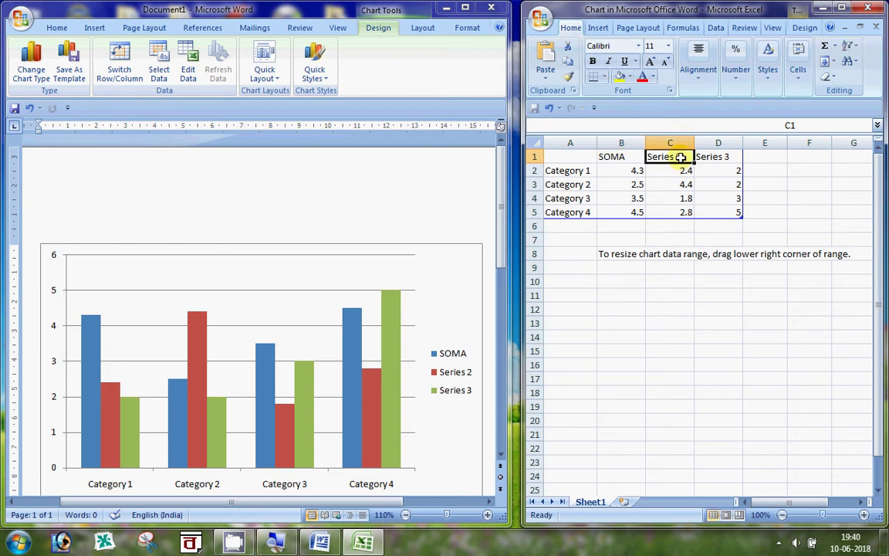
type("KOEL")
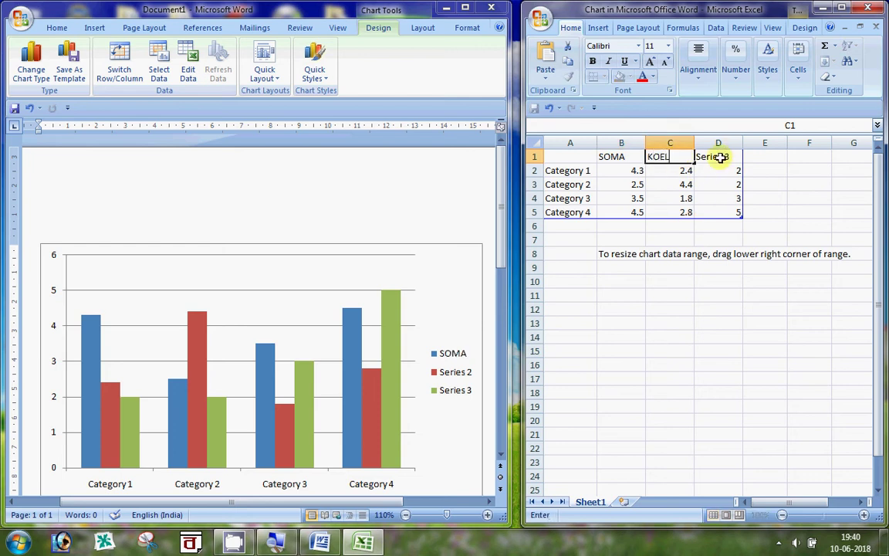
left_click(720, 157)
type("RAJA")
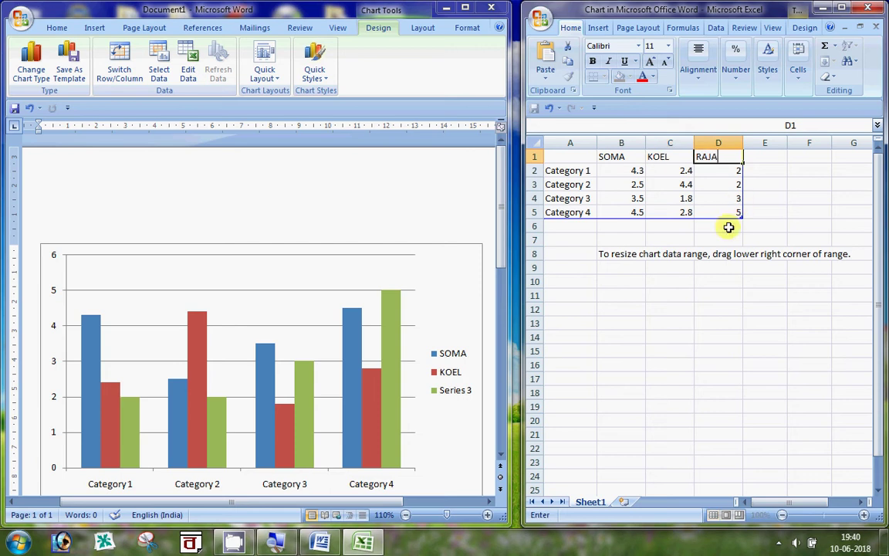
left_click(728, 226)
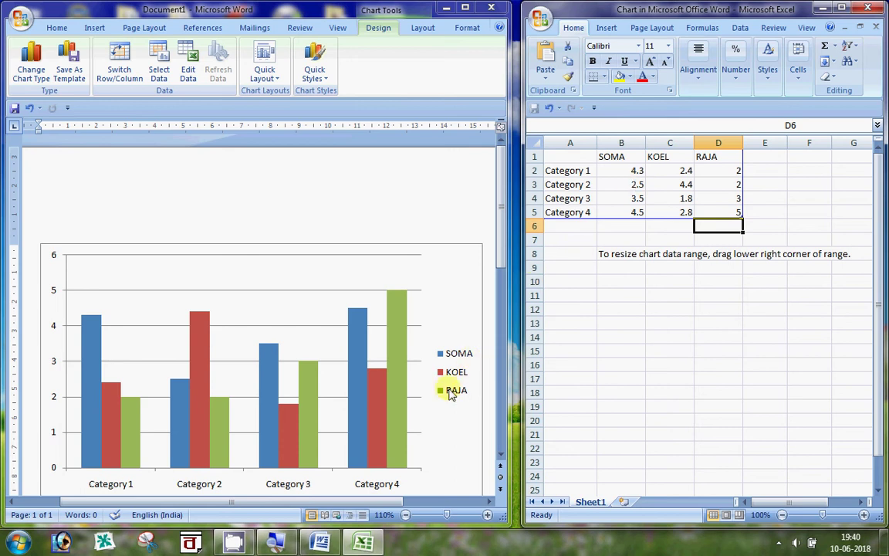
Relabel the categories in A2:A5 as BENG, ENG, MATH and GEO.
left_click(571, 171)
type("BENG")
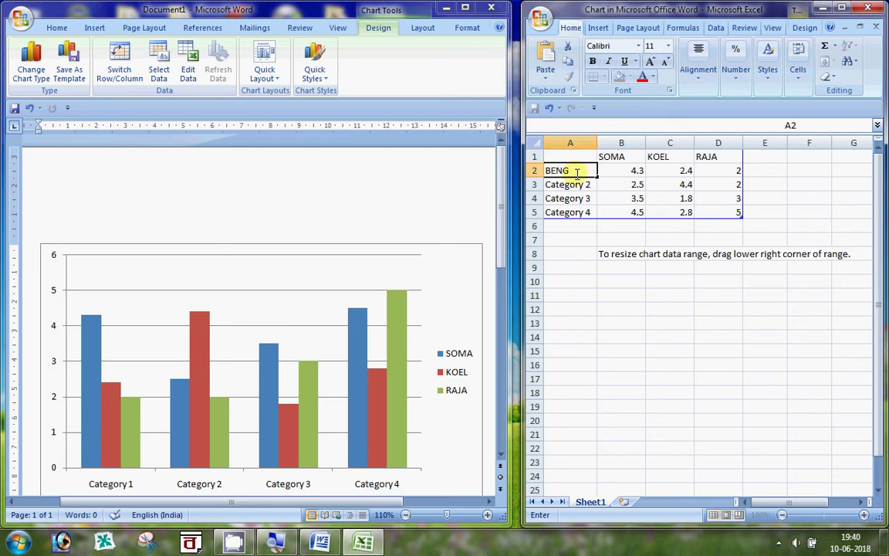
key("Return")
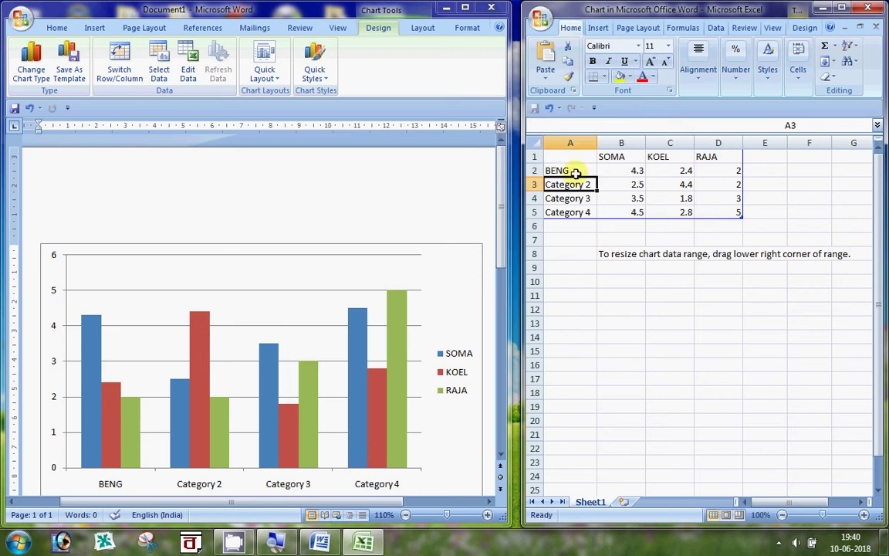
type("ENG")
key("Return")
type("MATH")
key("Return")
type("GE")
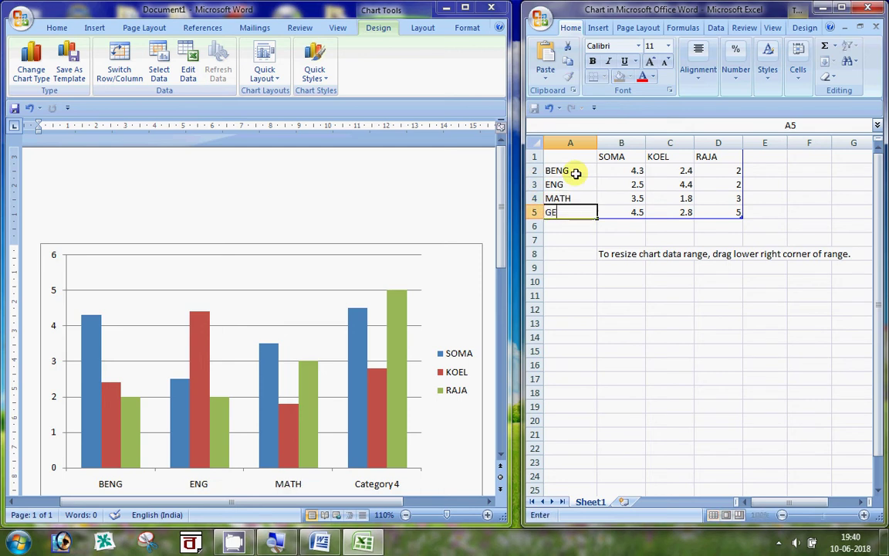
left_click(595, 267)
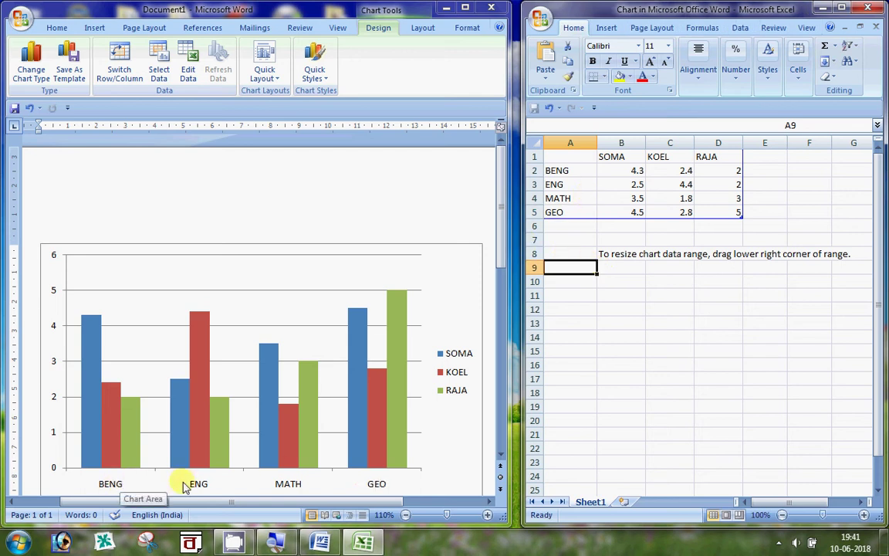
Enter 60 in B2, then paste the new marks over B2:D5.
left_click(631, 169)
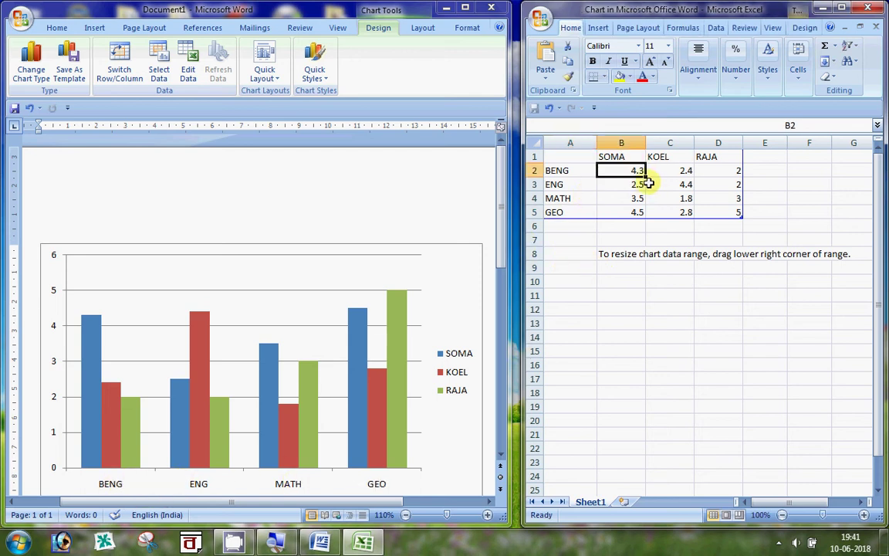
type("60")
left_click(665, 211)
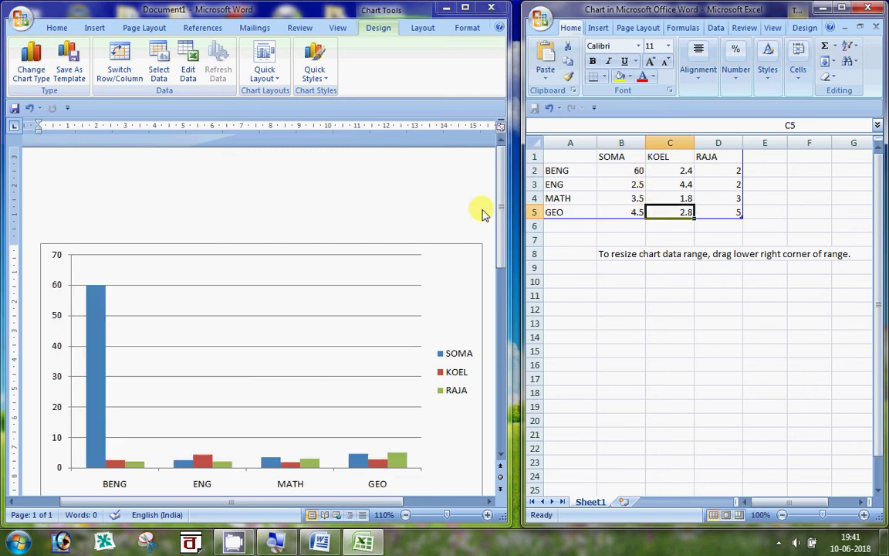
left_click(655, 335)
left_click_drag(627, 170, 711, 206)
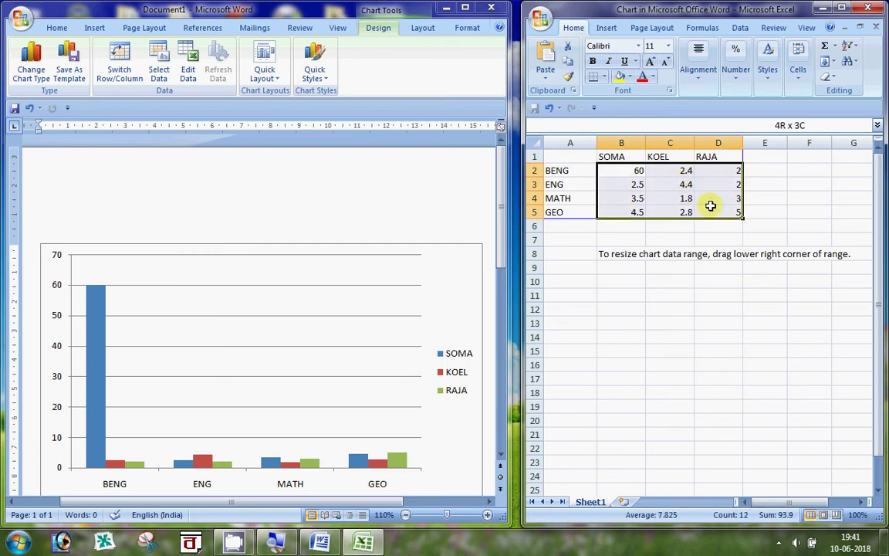
key("ctrl+v")
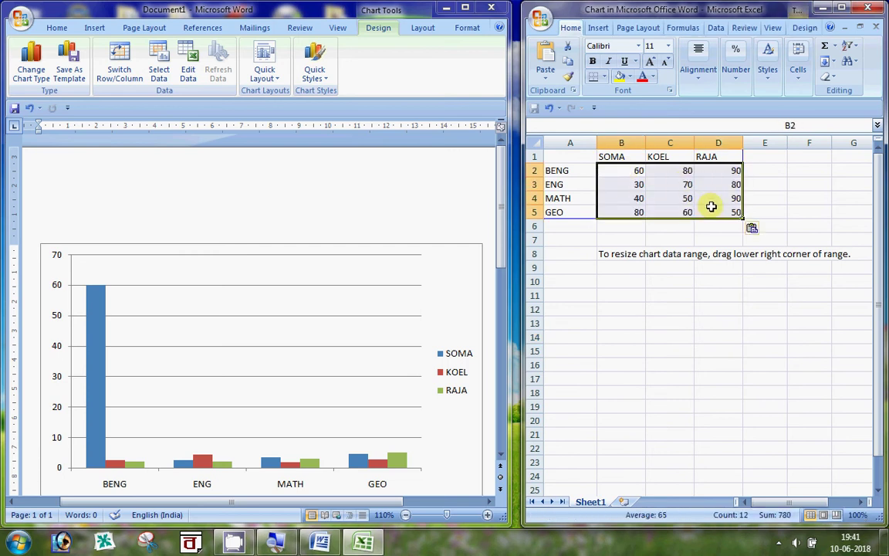
left_click(662, 279)
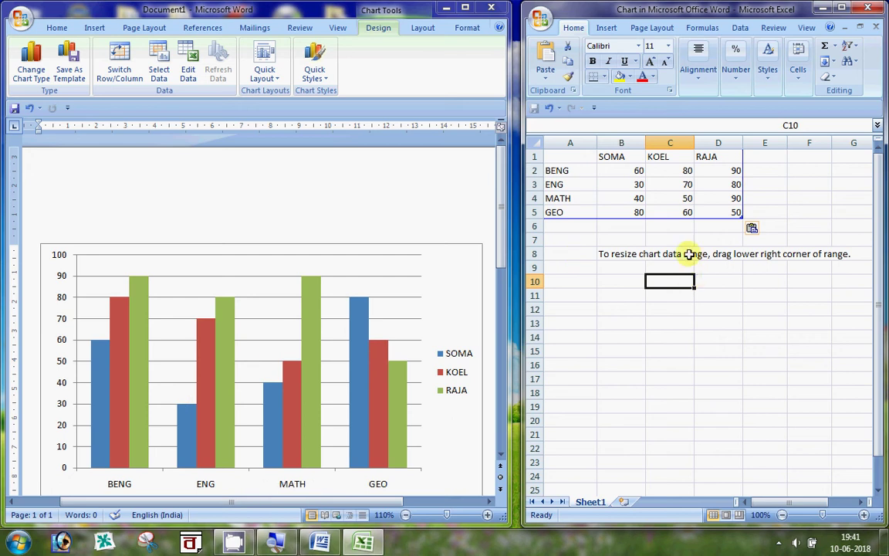
Close the Excel data sheet and maximize Word to view the SOMA/KOEL/RAJA chart.
left_click(869, 9)
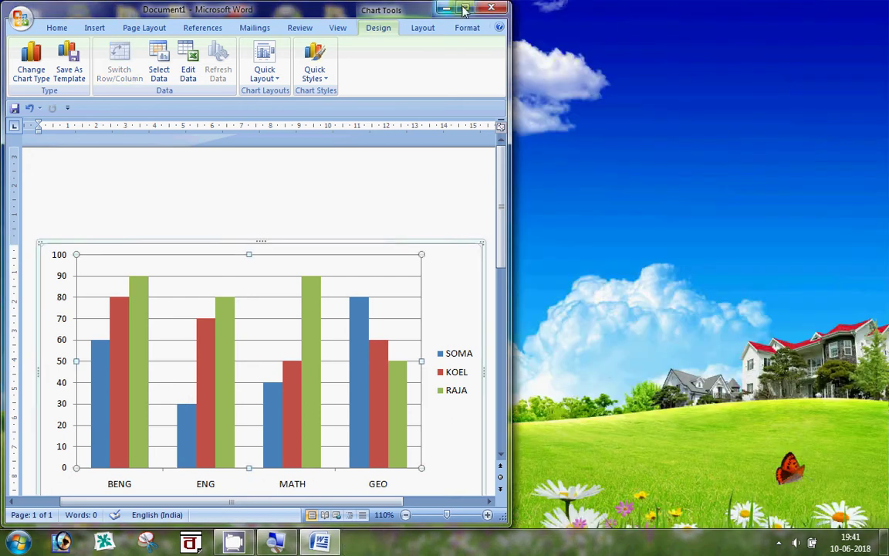
double_click(417, 8)
scroll(552, 266, "down", 2)
scroll(556, 282, "up", 1)
left_click(687, 299)
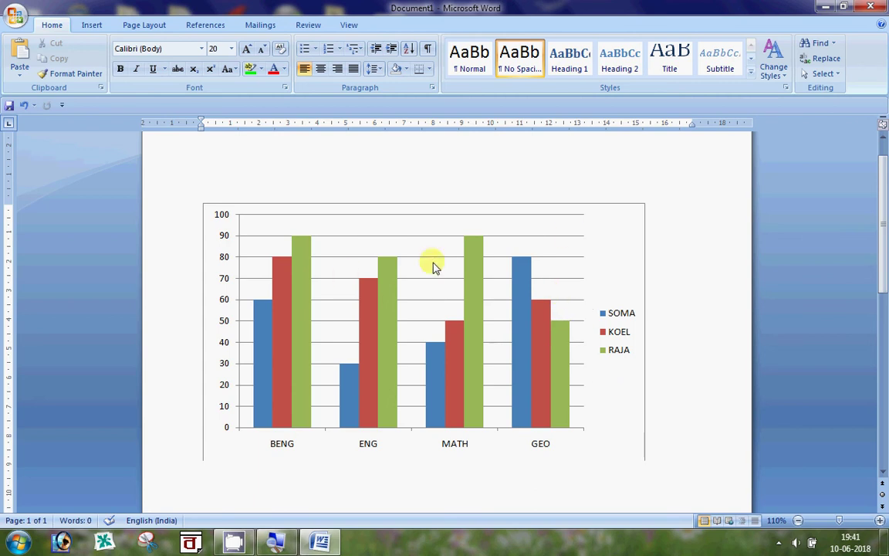
Apply the bevelled multicolour style from the Chart Styles gallery to the chart.
left_click(609, 382)
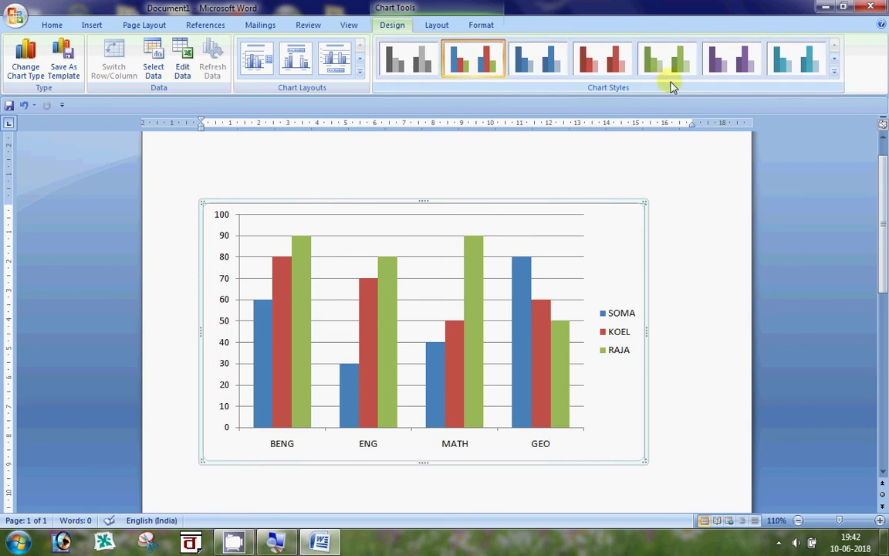
left_click(835, 71)
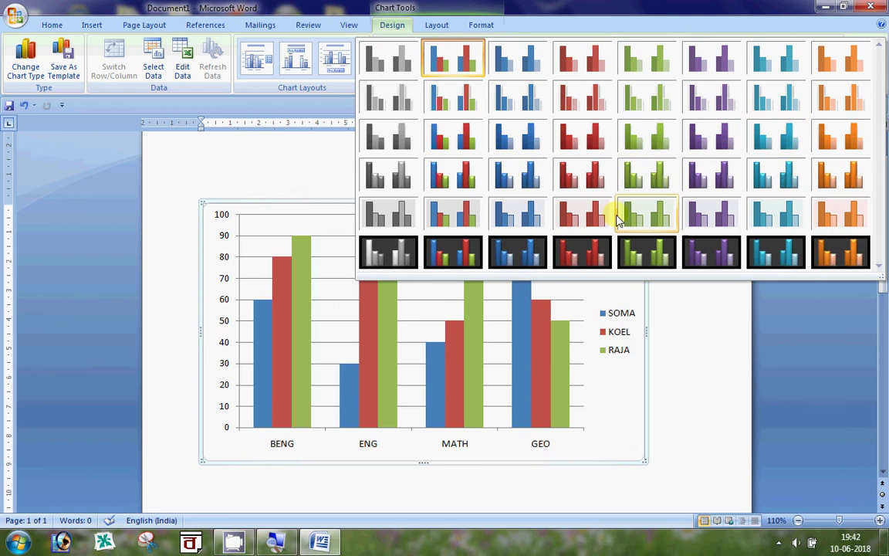
left_click(457, 185)
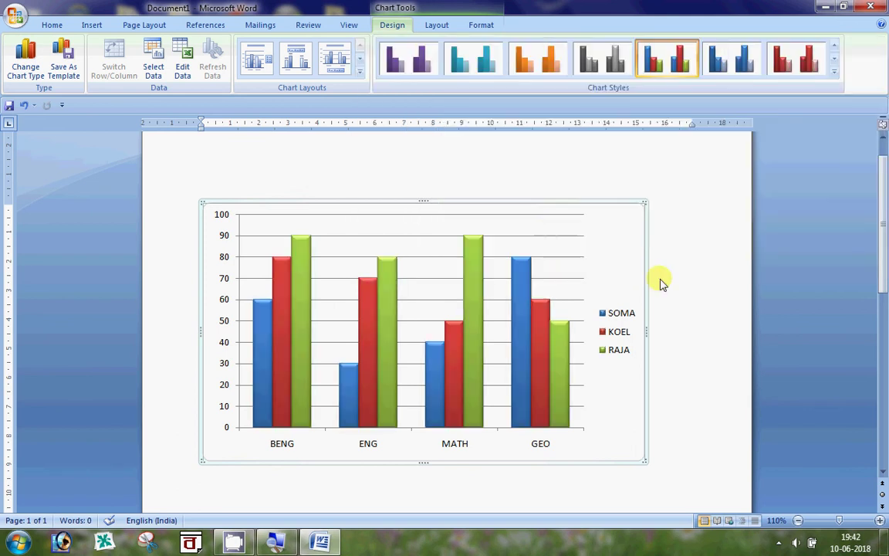
left_click(673, 351)
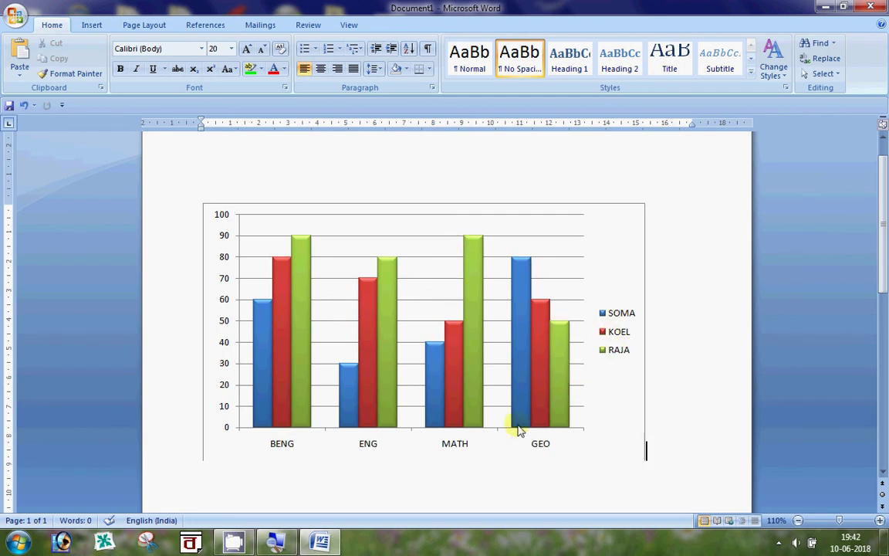
Edit the chart data to change SOMA's MATH mark in B4 to 20, then close Excel.
right_click(494, 308)
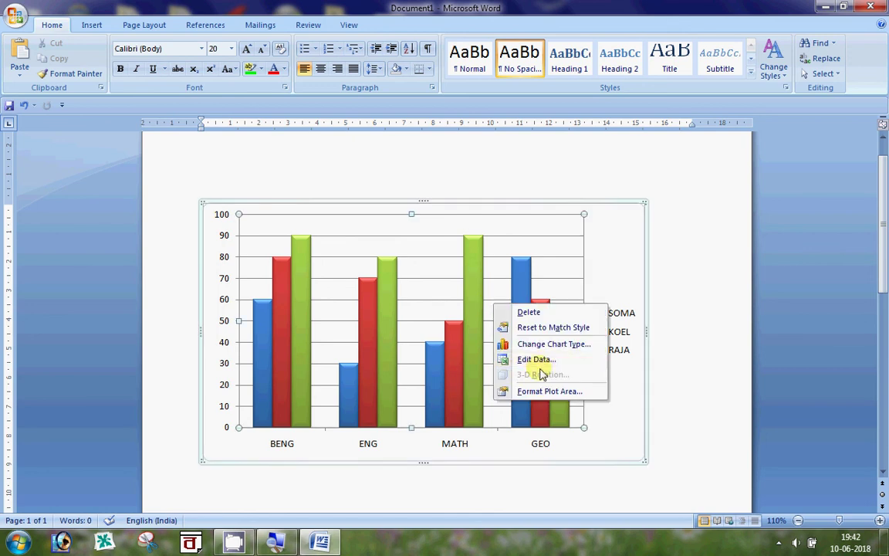
left_click(538, 361)
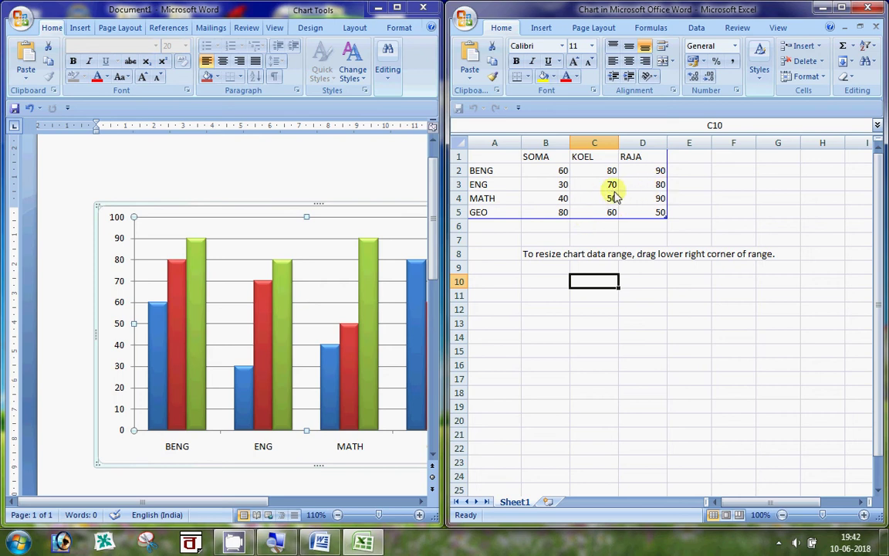
left_click(559, 198)
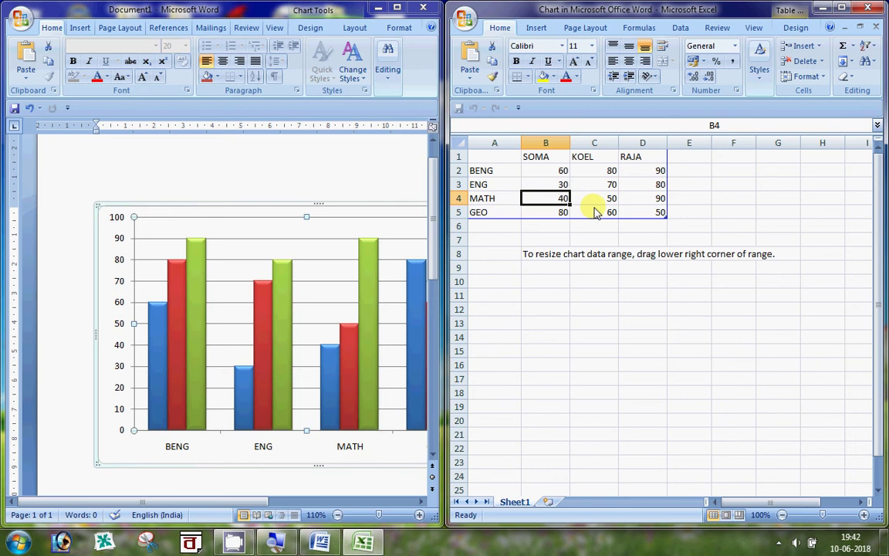
type("20")
left_click(544, 269)
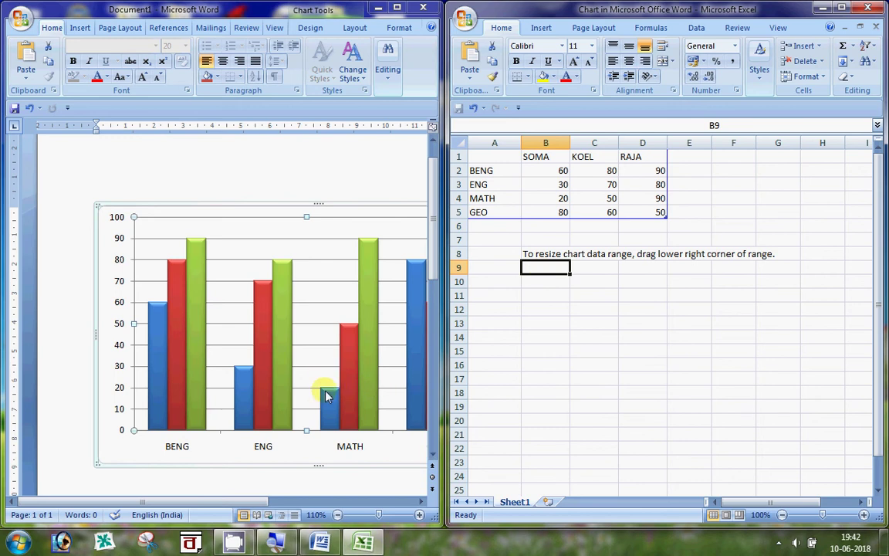
left_click(867, 8)
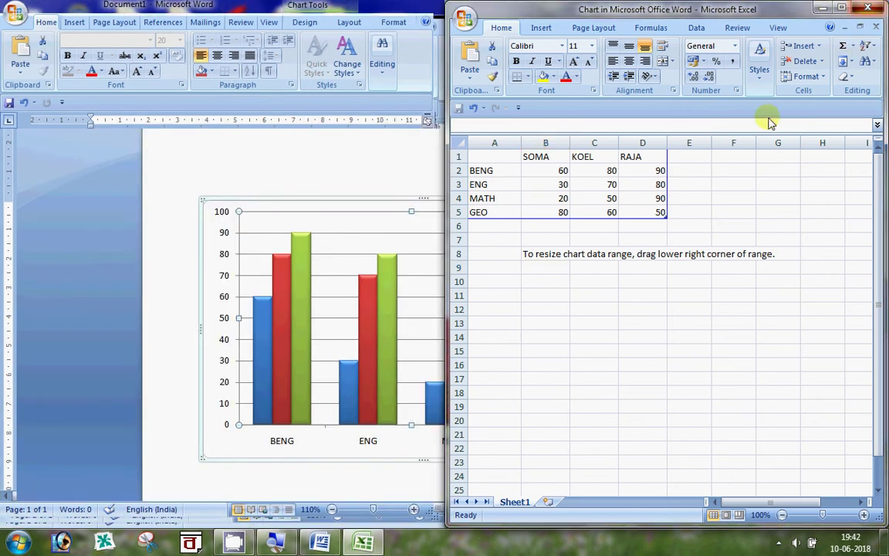
left_click(656, 349)
scroll(519, 399, "down", 1)
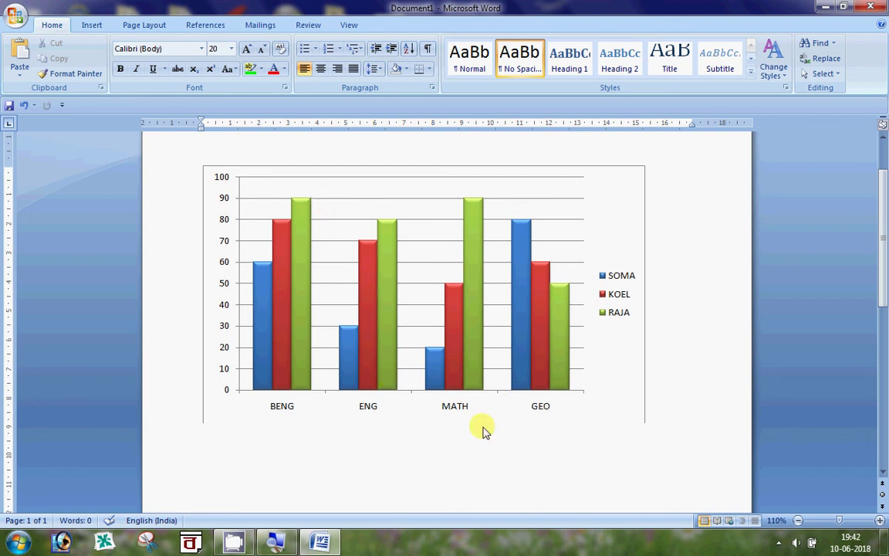
Insert an Alphabet header with the title COMPUTER BANGLA.
left_click(89, 25)
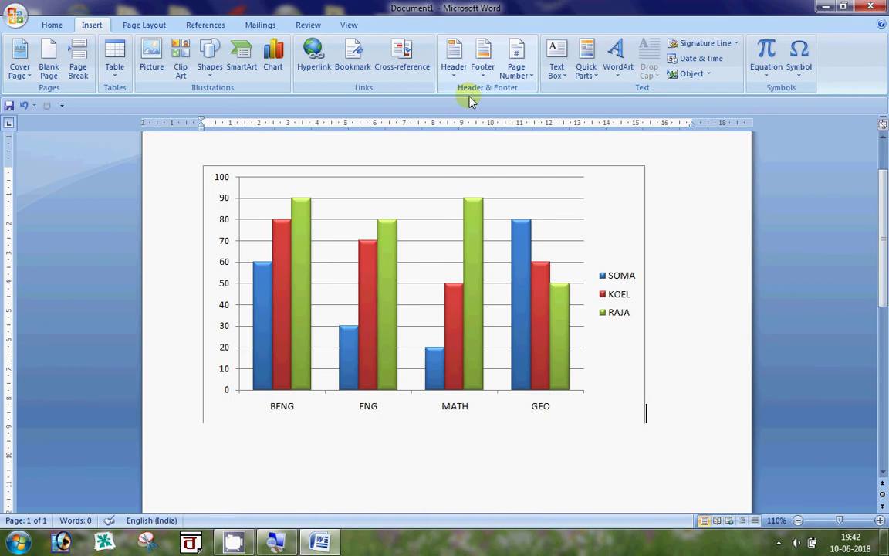
scroll(486, 190, "up", 2)
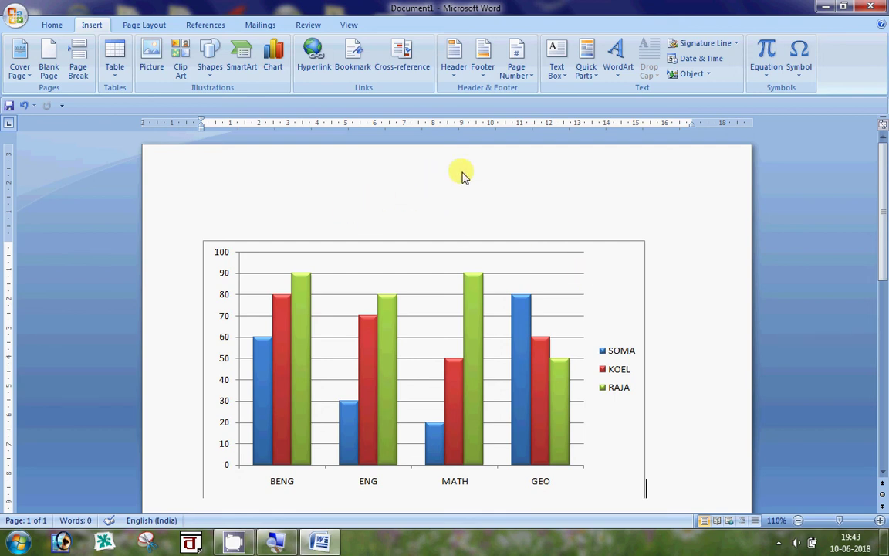
left_click(458, 81)
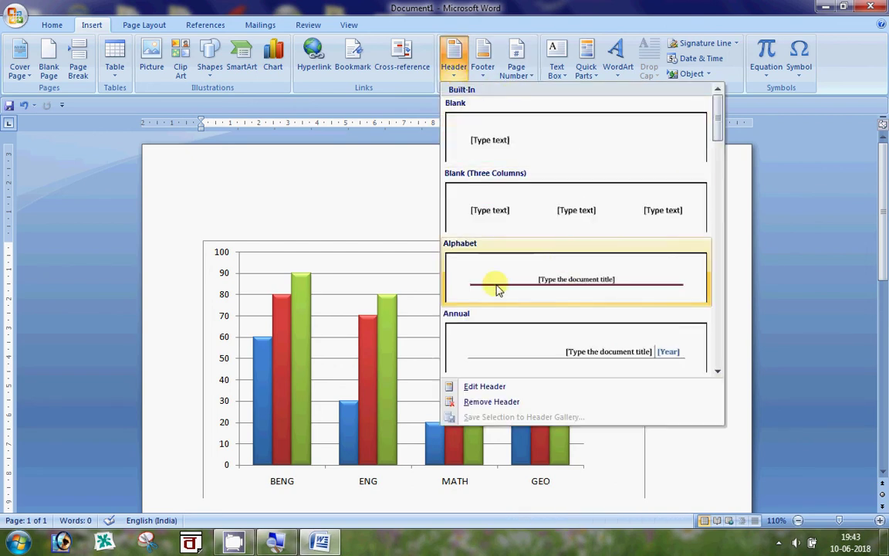
left_click(565, 291)
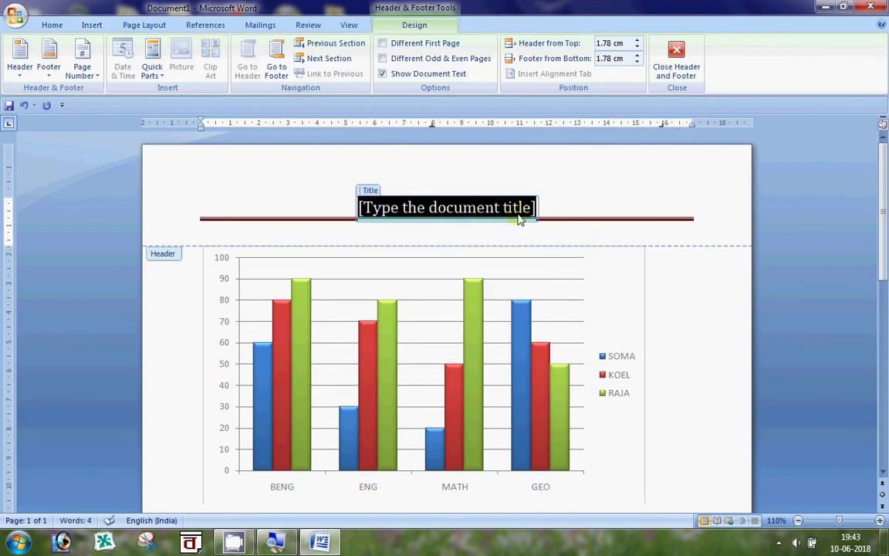
key("Delete")
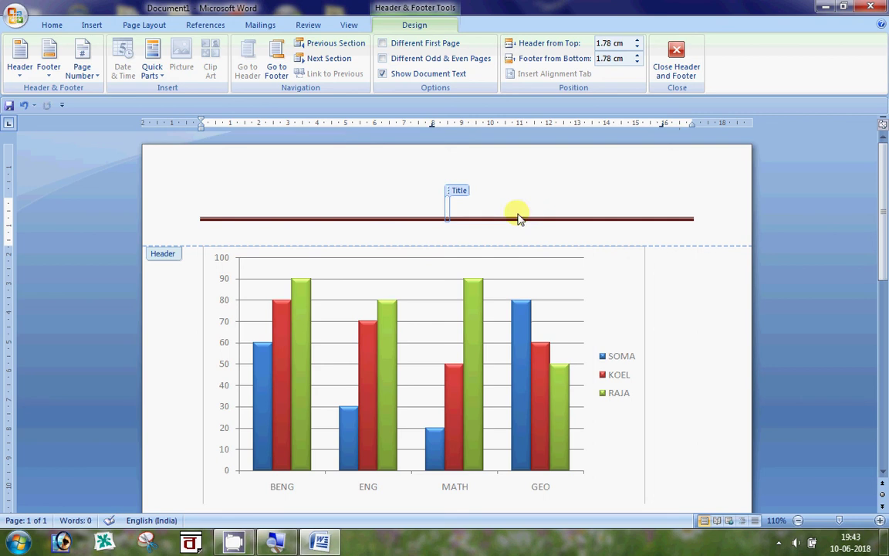
type("COMPUTER BANGLA")
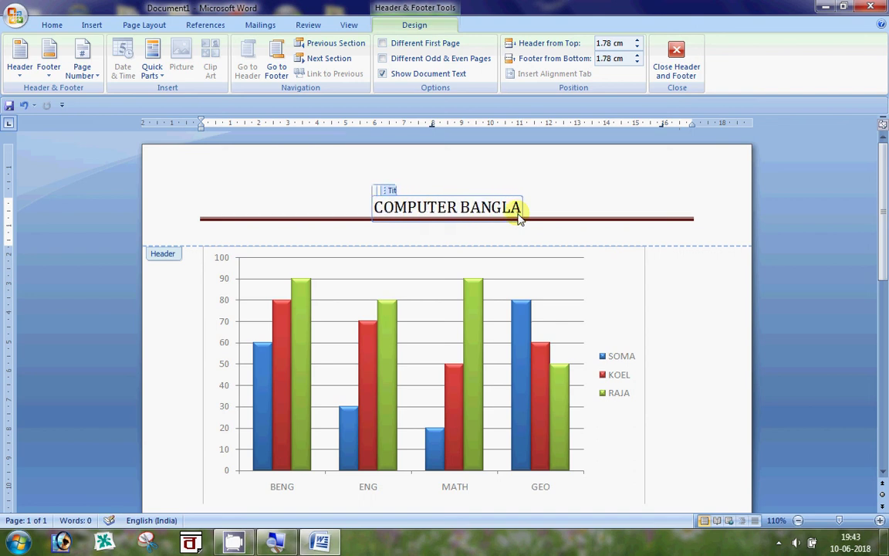
left_click(677, 68)
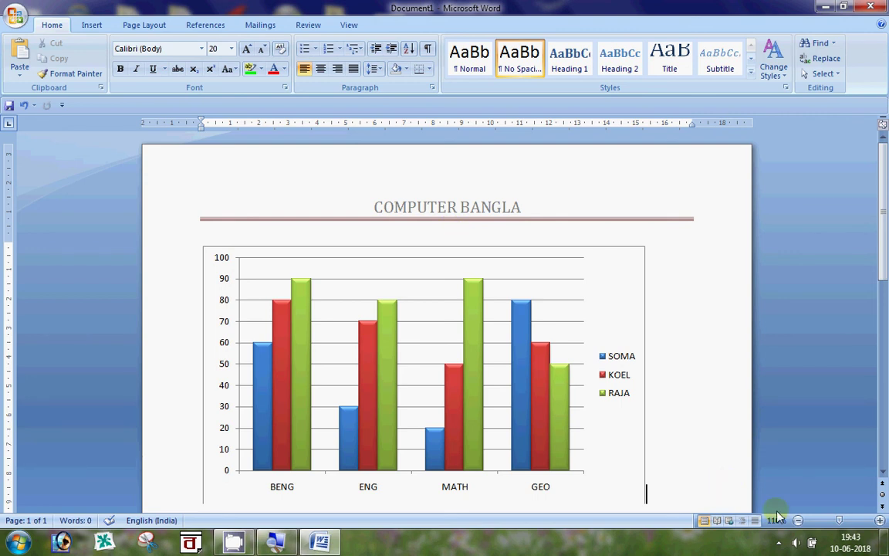
Zoom to 66% and add blank pages after the chart, making four pages.
left_click(822, 520)
left_click_drag(823, 521, 827, 521)
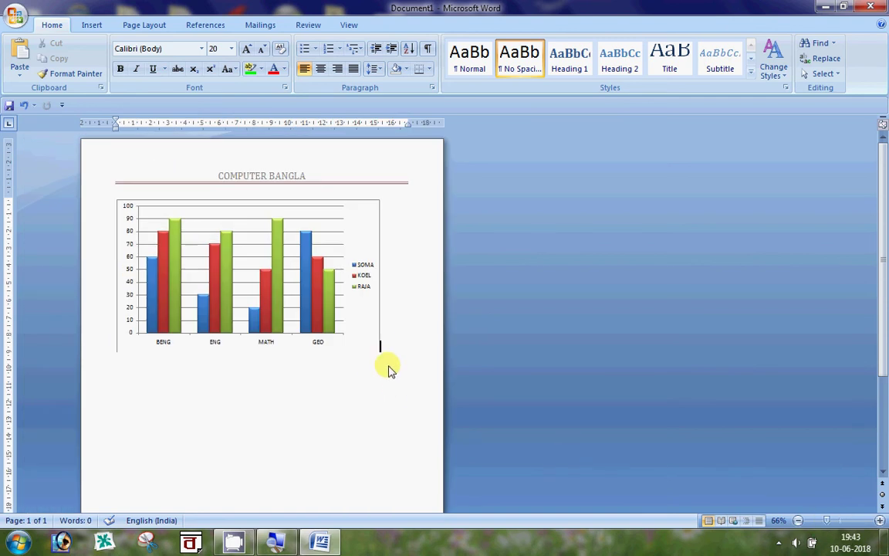
key("Return")
key("Return")
key("Return")
key("Return")
key("Return")
key("Return")
key("Return")
key("Return")
key("Return")
key("Return")
key("Return")
key("Return")
key("Return")
key("Return")
key("Return")
key("Return")
key("Return")
key("Return")
key("Return")
key("Return")
key("Return")
scroll(540, 370, "up", 1)
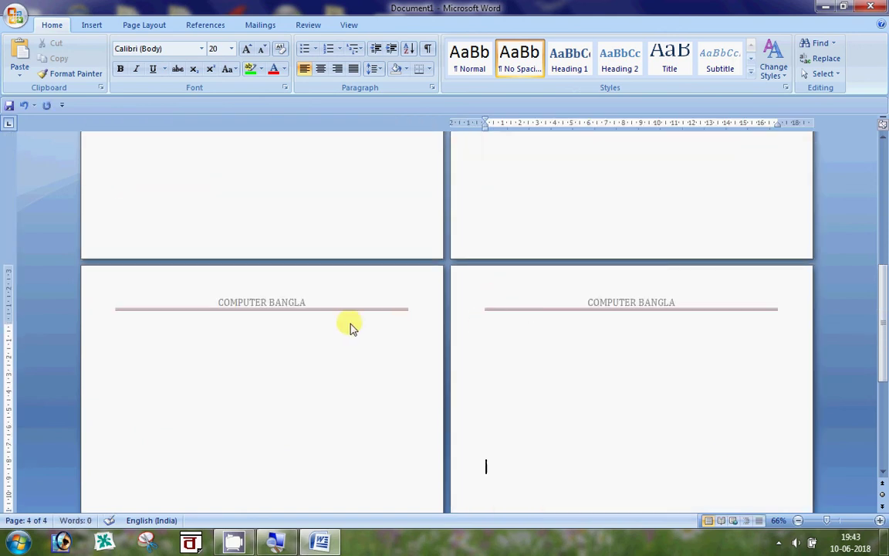
scroll(601, 314, "up", 10)
scroll(586, 255, "up", 1)
left_click(357, 174)
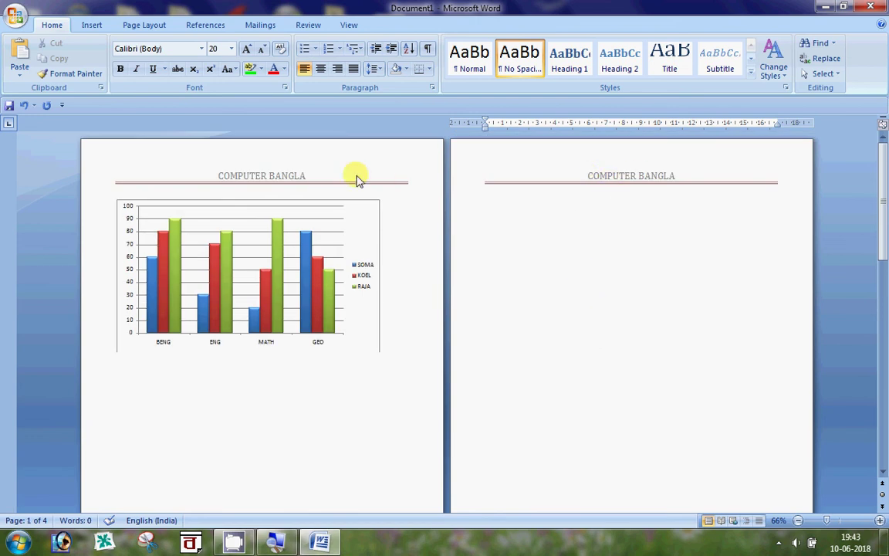
scroll(368, 210, "down", 2)
scroll(371, 225, "down", 2)
scroll(324, 386, "down", 1)
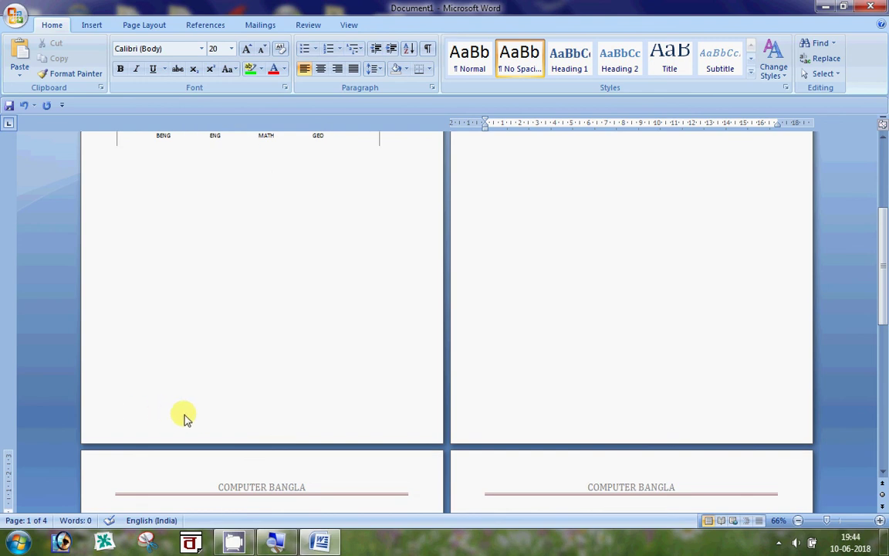
scroll(224, 378, "up", 3)
scroll(241, 335, "down", 2)
scroll(242, 334, "down", 2)
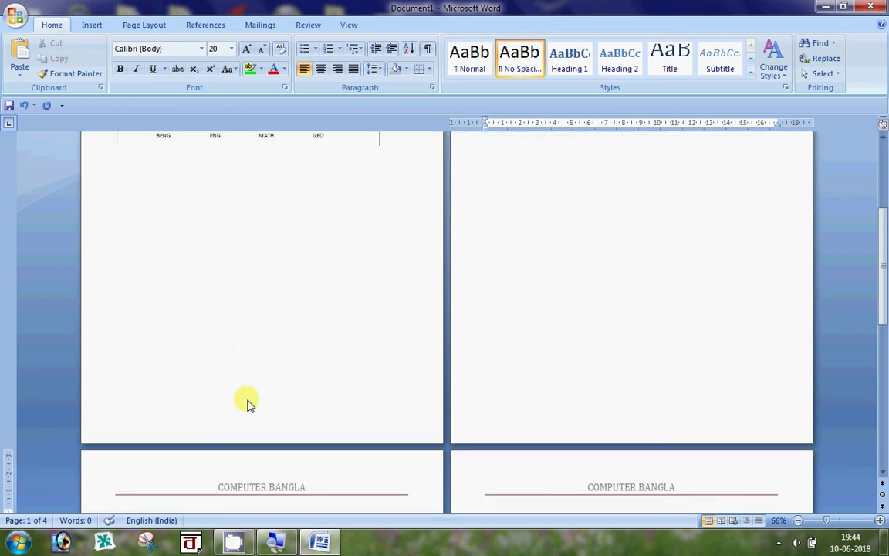
Insert a Blank footer reading MS WORD.
left_click(93, 25)
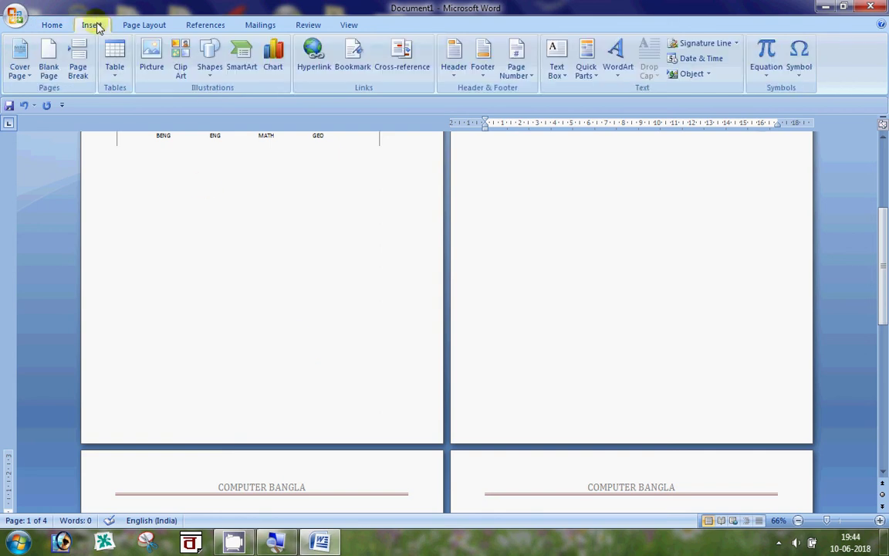
left_click(484, 69)
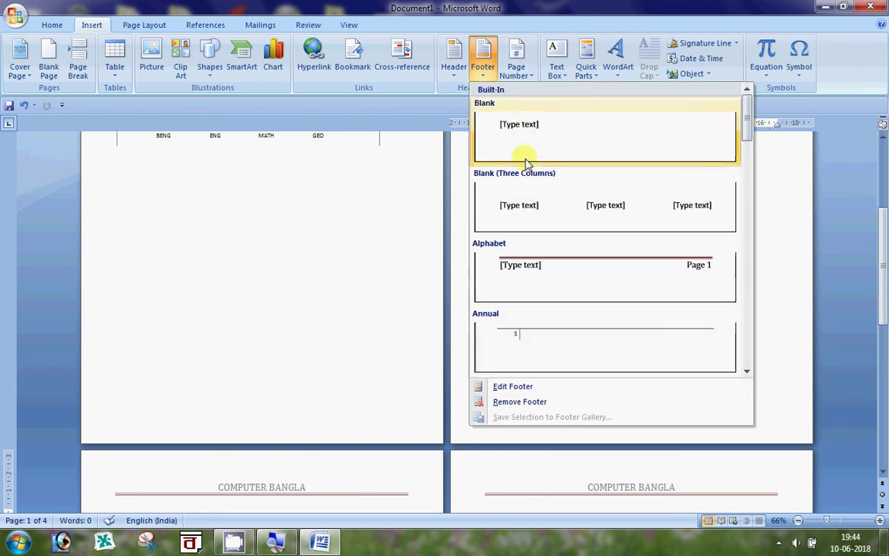
left_click(538, 150)
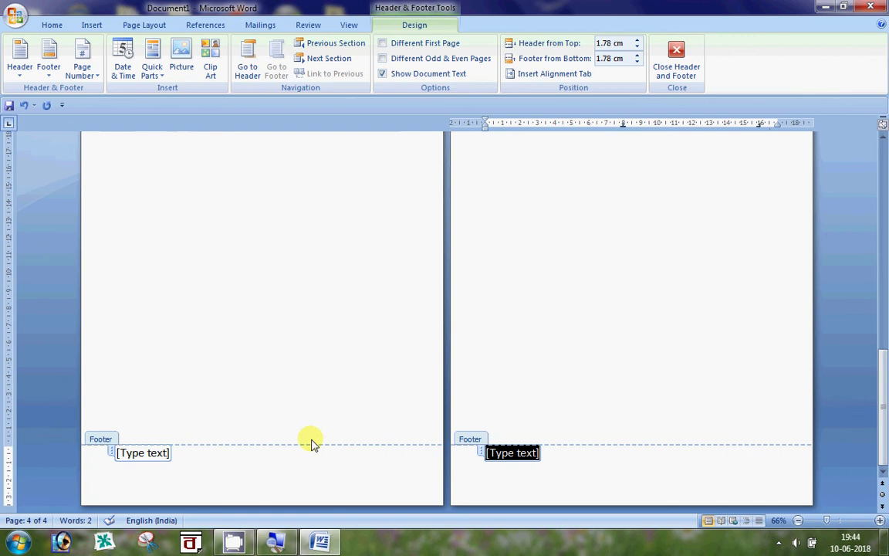
type("MS WORD")
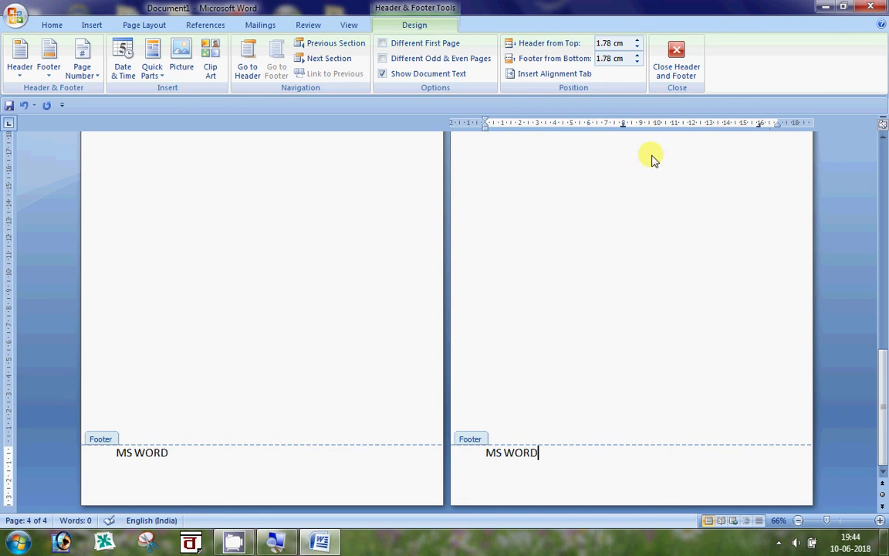
left_click(676, 63)
scroll(468, 432, "down", 10)
Scroll through the pages to check the COMPUTER BANGLA header and MS WORD footer.
scroll(468, 432, "up", 4)
scroll(434, 376, "up", 3)
scroll(285, 351, "up", 2)
scroll(298, 353, "up", 5)
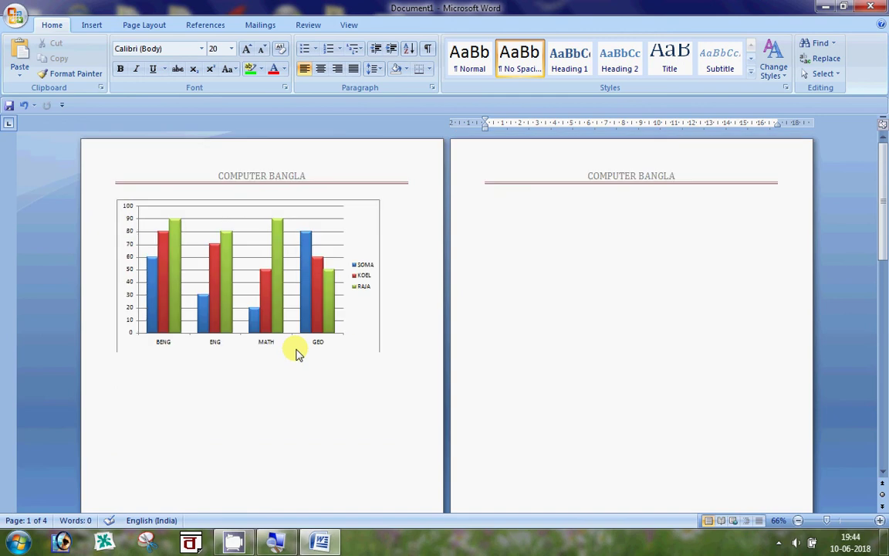
scroll(295, 355, "down", 7)
scroll(347, 324, "down", 2)
scroll(386, 331, "down", 1)
scroll(308, 317, "up", 2)
scroll(307, 307, "up", 5)
scroll(290, 271, "up", 1)
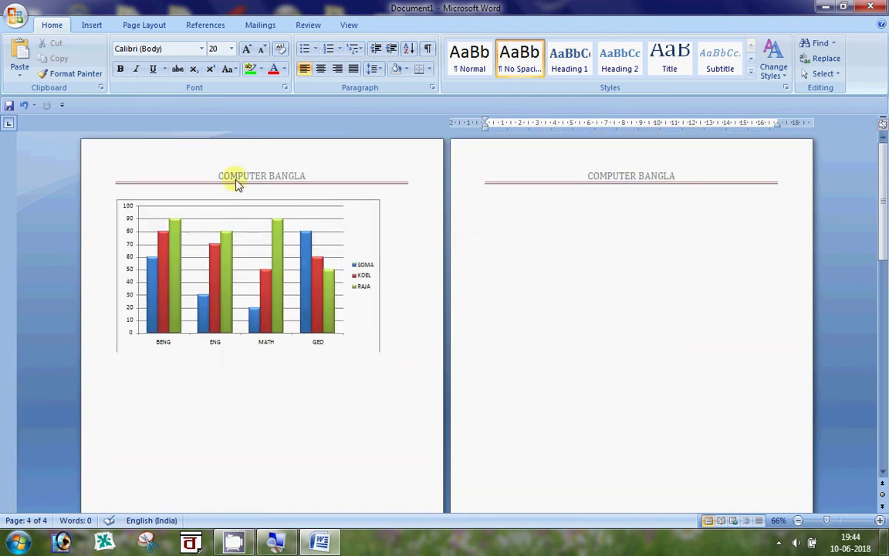
scroll(278, 254, "down", 5)
scroll(231, 363, "down", 2)
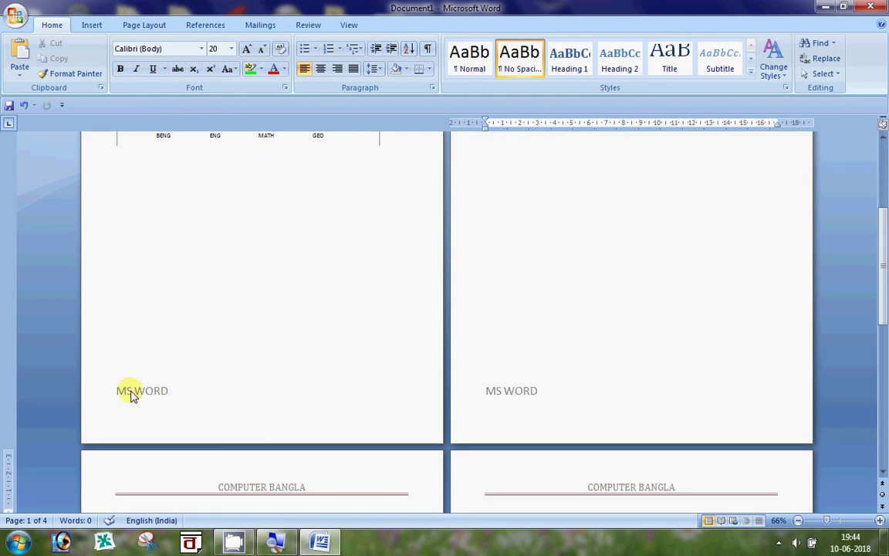
scroll(177, 392, "up", 4)
scroll(224, 339, "up", 1)
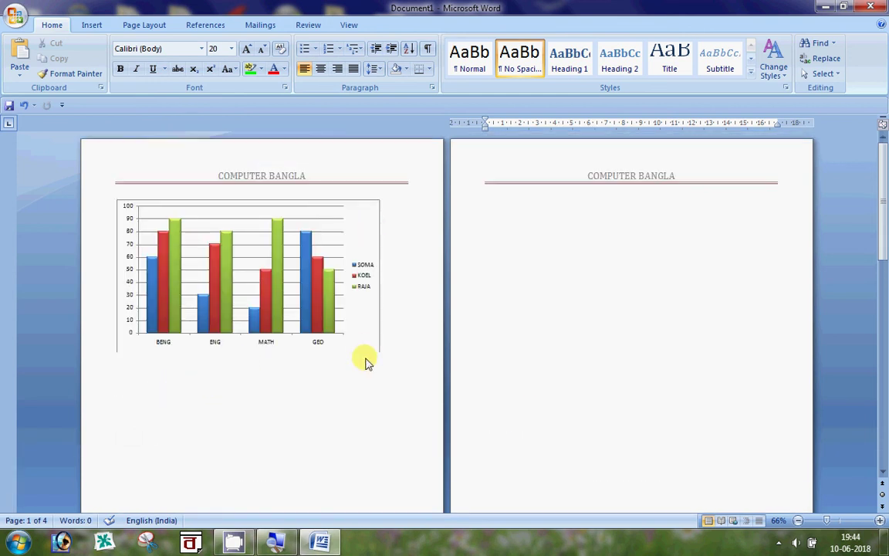
Place the insertion point below the chart on page 1, ready for the next insertion.
left_click(366, 398)
scroll(367, 398, "up", 3, "ctrl")
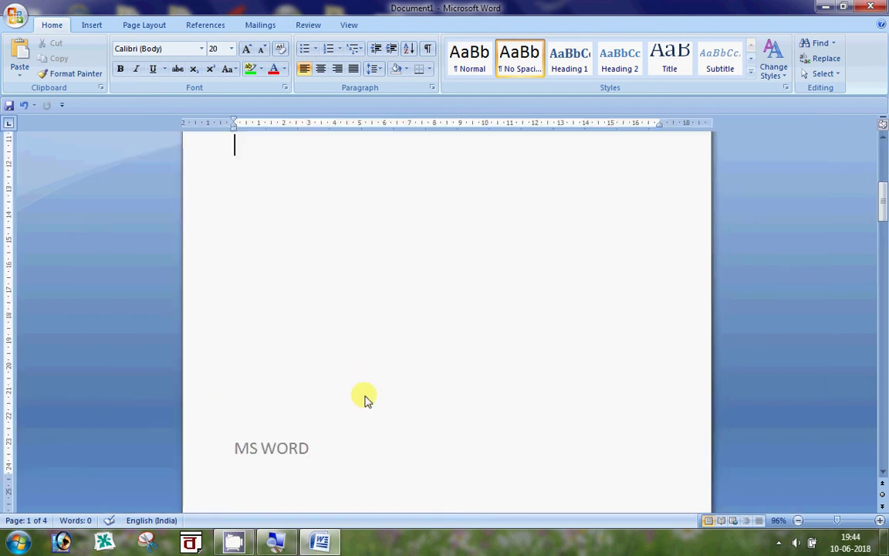
scroll(365, 398, "up", 5)
scroll(370, 340, "up", 2)
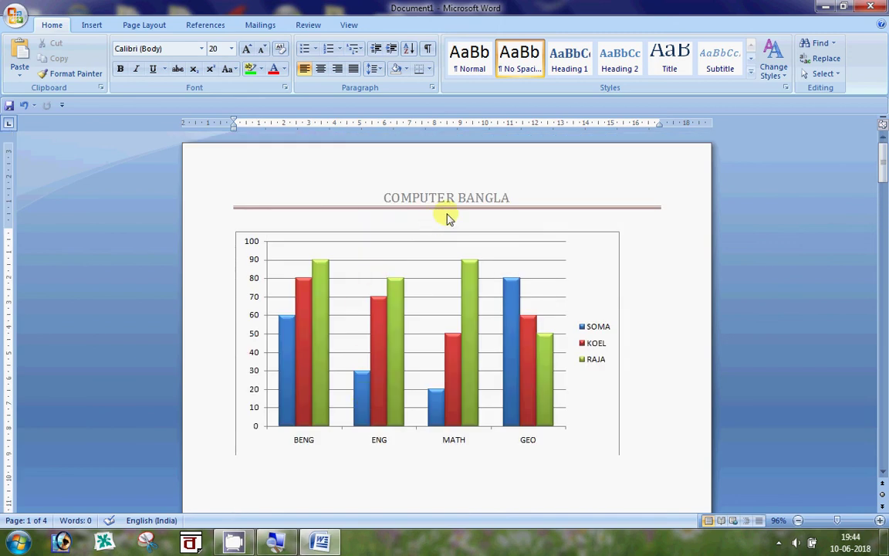
scroll(383, 410, "down", 1)
scroll(376, 423, "down", 2)
scroll(377, 423, "down", 4, "ctrl")
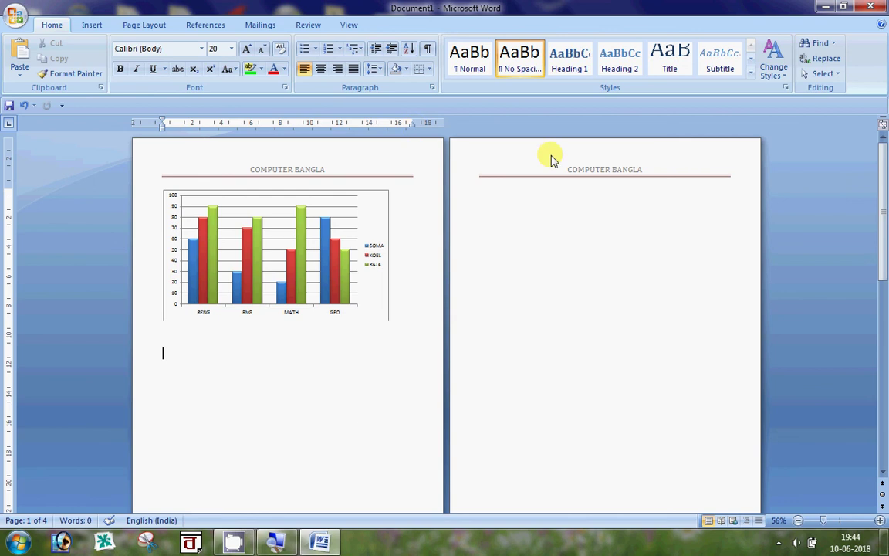
scroll(337, 281, "up", 1, "ctrl")
scroll(309, 313, "up", 2, "ctrl")
scroll(349, 327, "up", 1, "ctrl")
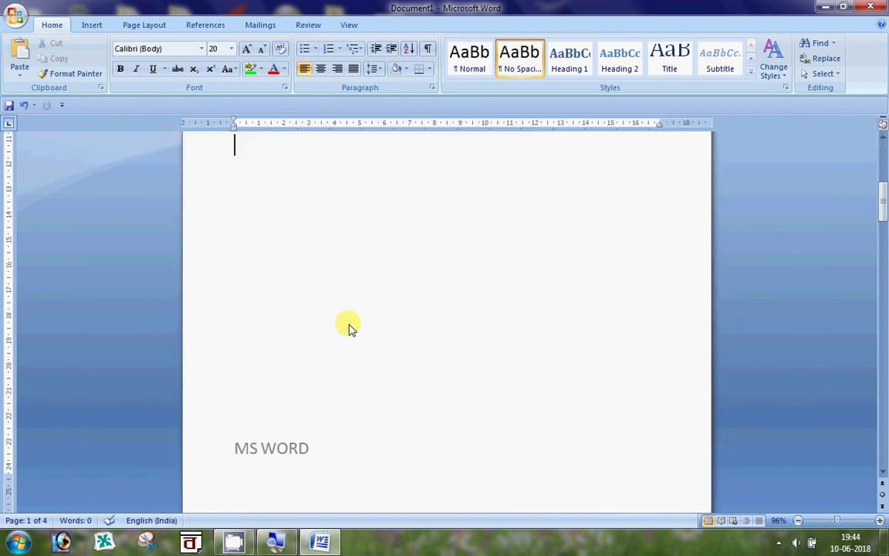
left_click(93, 25)
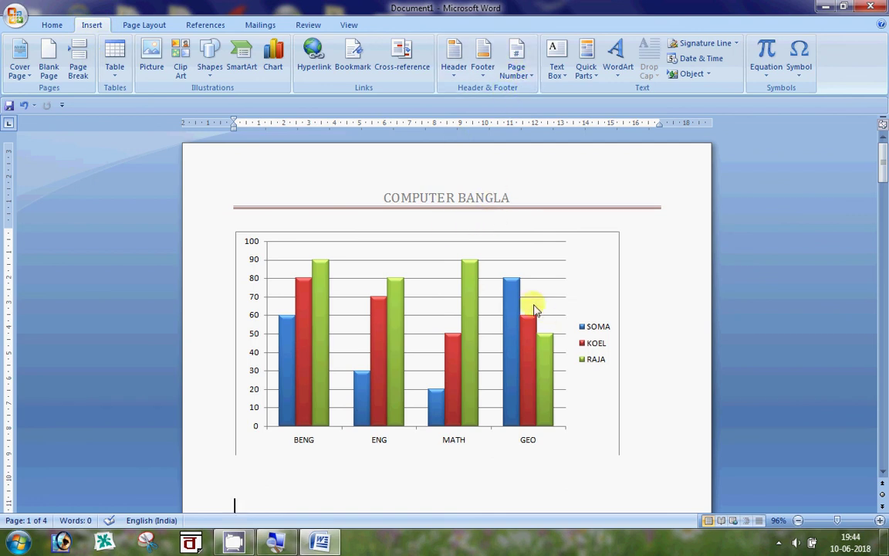
scroll(558, 379, "down", 3)
scroll(558, 379, "up", 12)
scroll(514, 383, "down", 3)
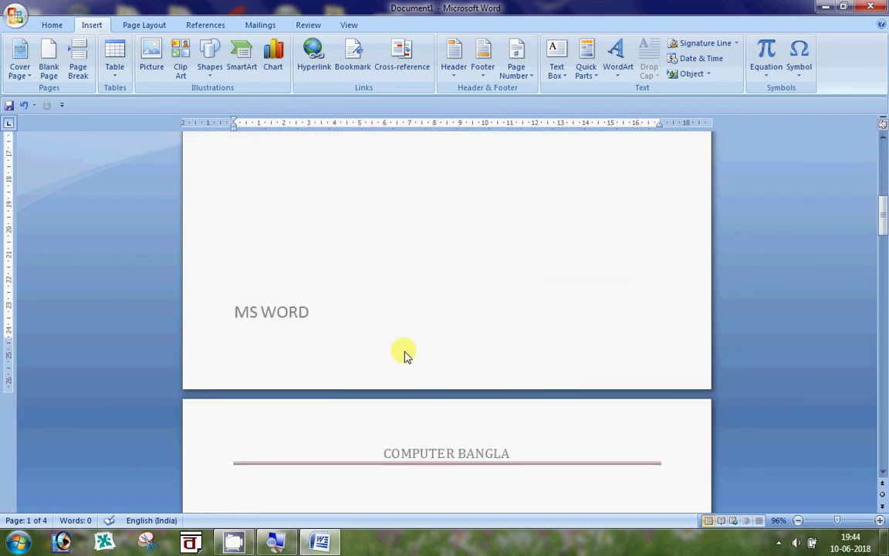
scroll(438, 356, "down", 8)
scroll(446, 353, "up", 2)
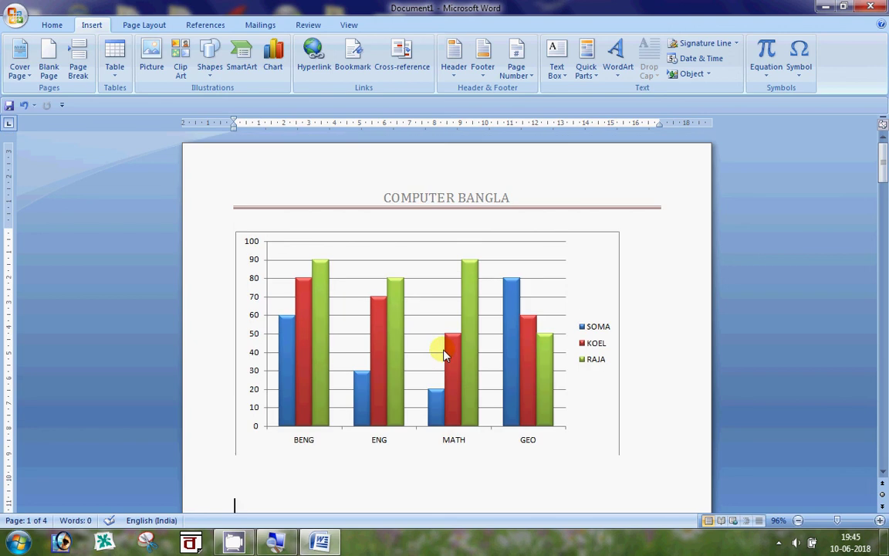
Insert Plain Number 2 page numbers centred at the bottom of each page, then close the footer.
left_click(518, 76)
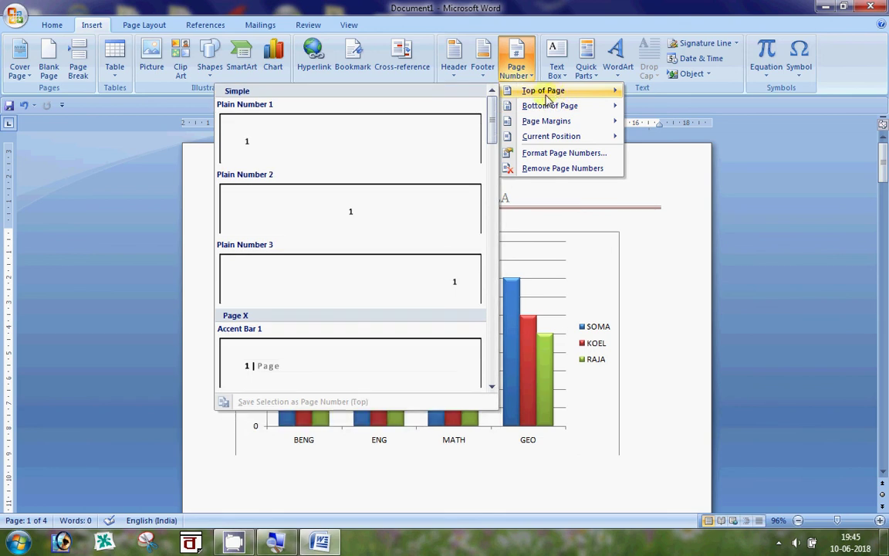
mouse_move(550, 106)
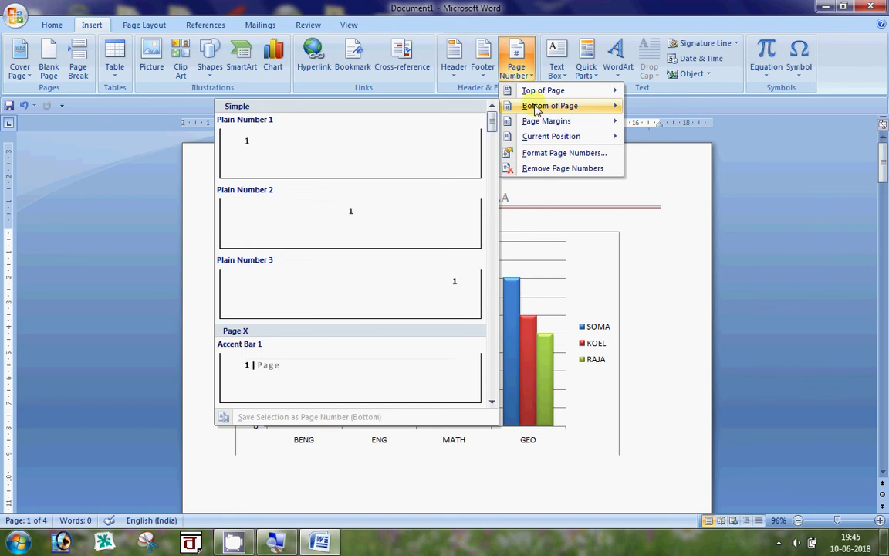
left_click(349, 216)
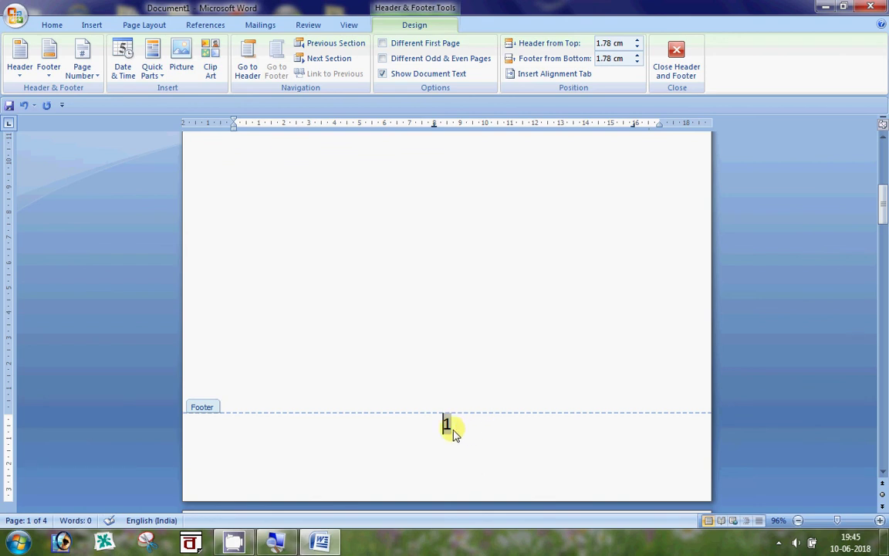
left_click(676, 71)
scroll(521, 357, "down", 2)
scroll(520, 357, "down", 4)
scroll(521, 357, "down", 8)
scroll(521, 357, "down", 8)
scroll(463, 360, "down", 1)
scroll(446, 359, "down", 5)
scroll(450, 358, "down", 10)
scroll(452, 359, "down", 9)
scroll(452, 386, "down", 3)
scroll(452, 391, "down", 8)
scroll(452, 391, "down", 2)
left_click(819, 523)
scroll(447, 317, "up", 3)
scroll(436, 295, "up", 2)
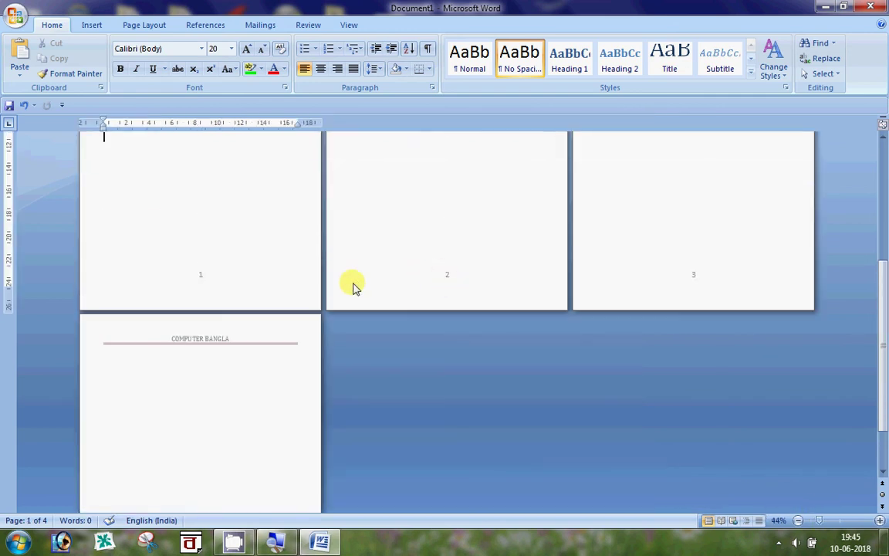
scroll(363, 303, "up", 1)
scroll(187, 278, "up", 5)
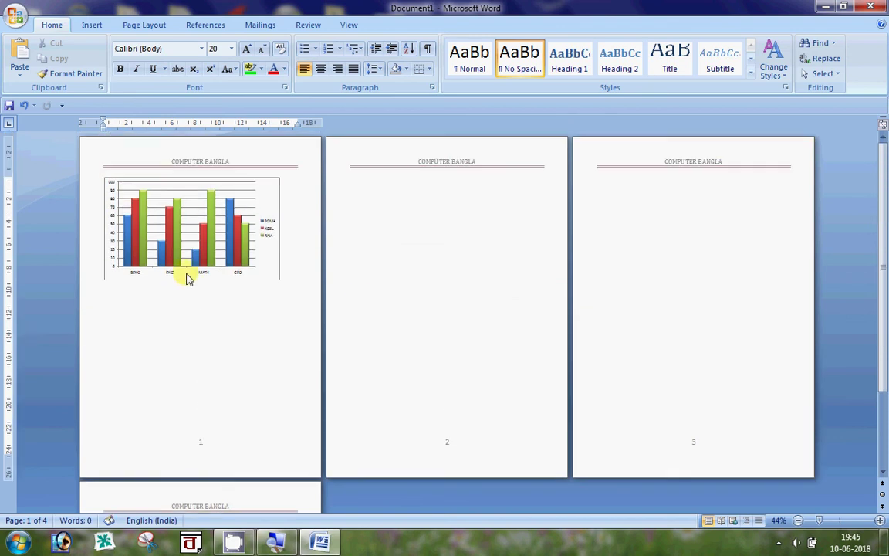
scroll(214, 321, "up", 7)
scroll(279, 315, "up", 1)
scroll(279, 315, "up", 5)
scroll(282, 312, "up", 4)
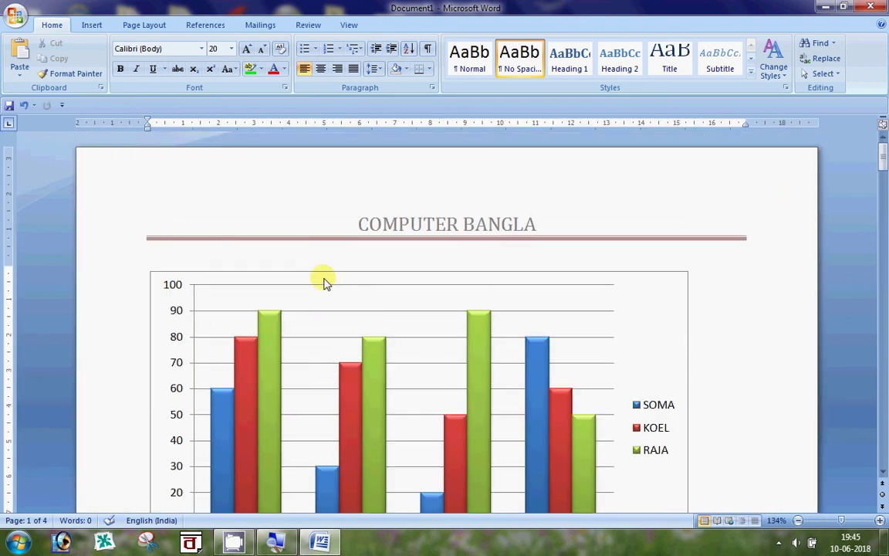
left_click(92, 25)
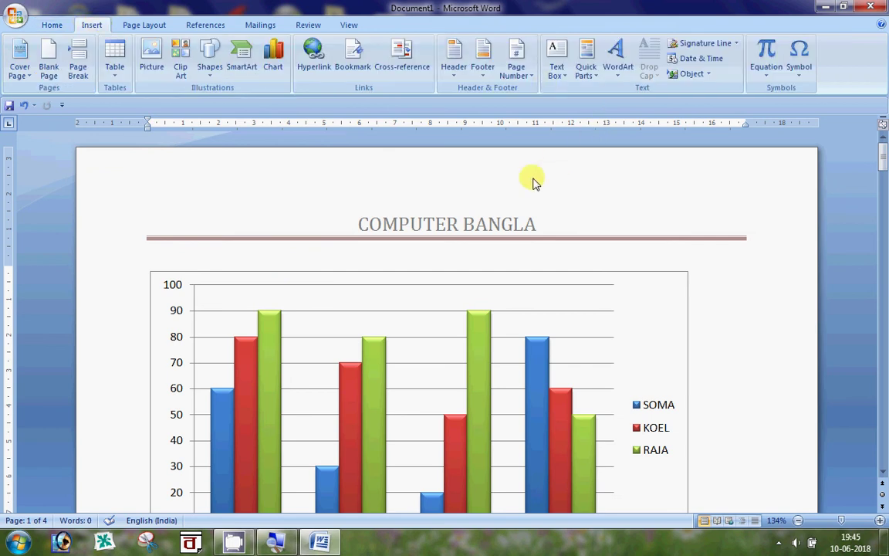
scroll(570, 185, "down", 5)
scroll(386, 278, "down", 1)
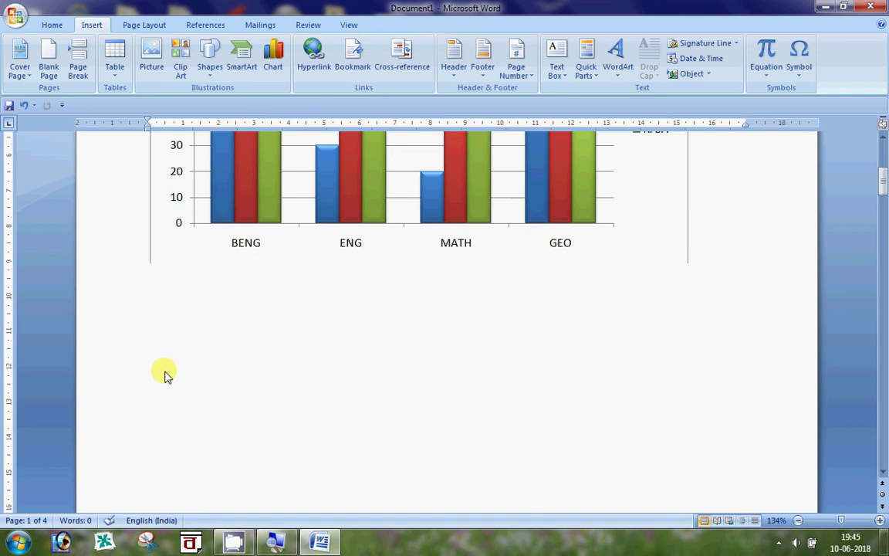
scroll(179, 379, "up", 2)
scroll(183, 384, "up", 1)
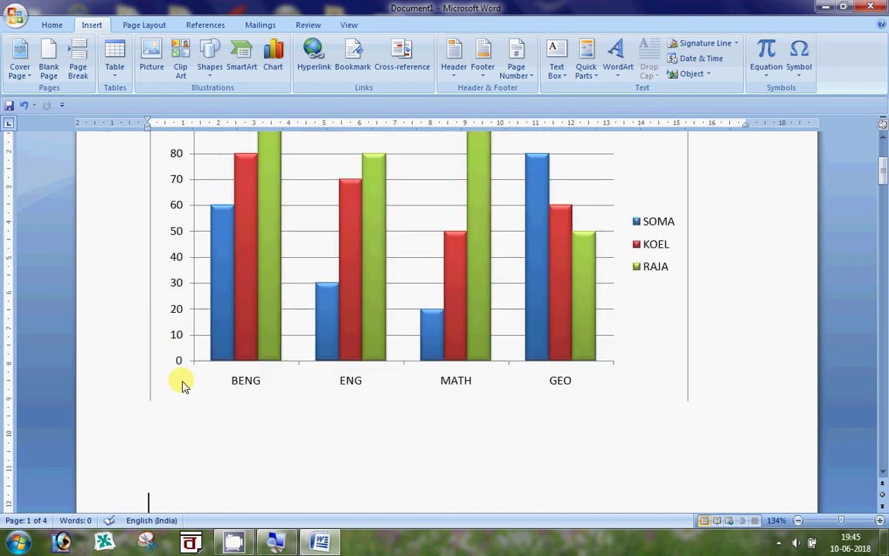
left_click(797, 520)
left_click(797, 520)
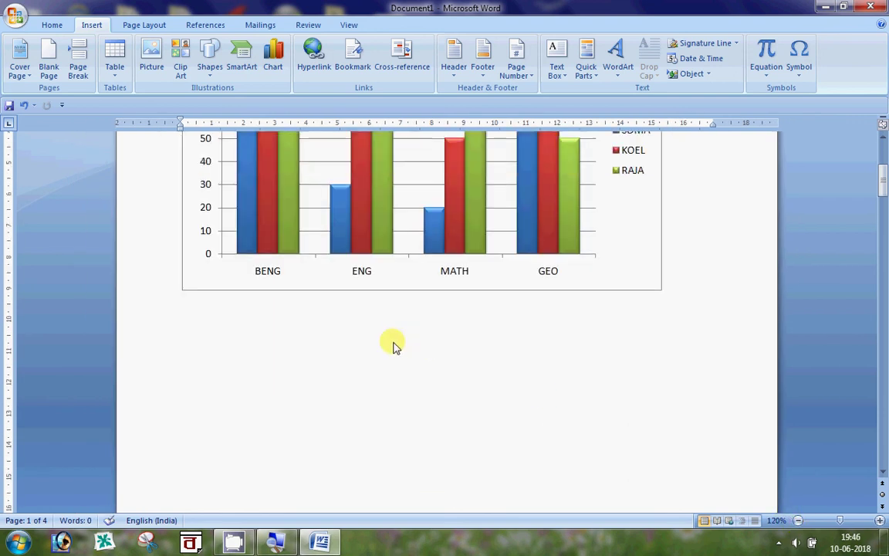
scroll(309, 364, "up", 1)
scroll(286, 390, "up", 1)
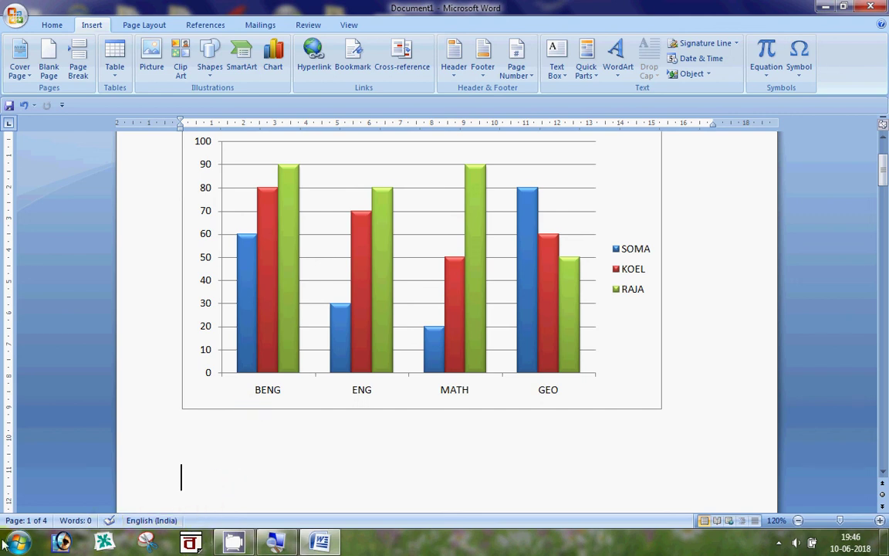
Open BanglaWord and type the question ১। তিনটি ফলের নাম লেখ :-.
left_click(190, 542)
type("১। ত")
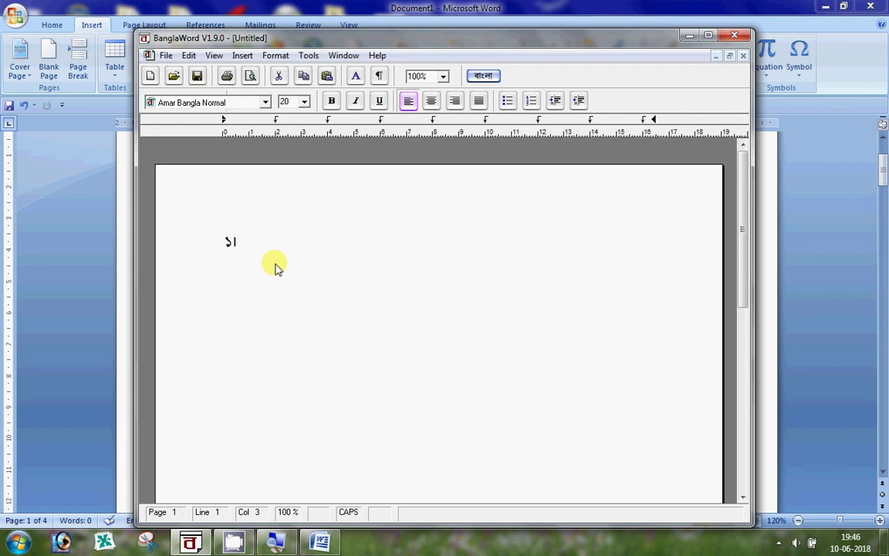
type("i")
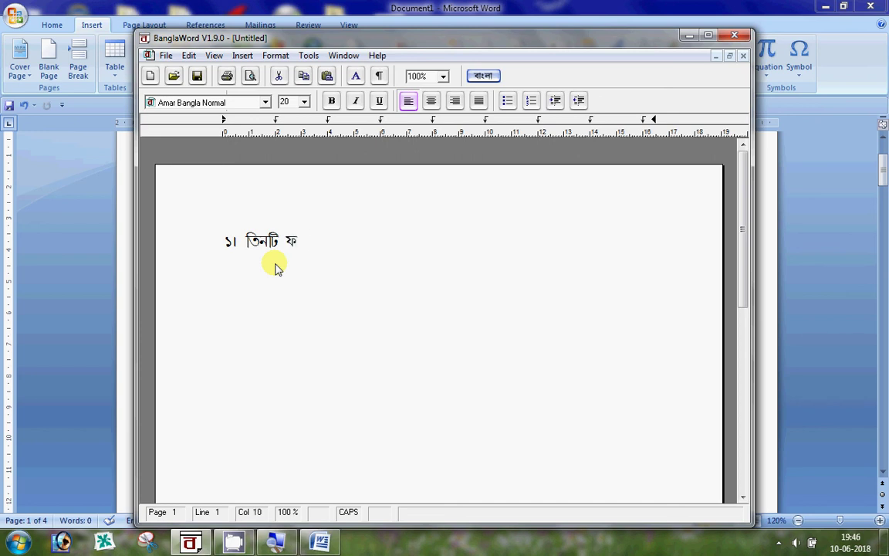
type("ের নাম ল")
type("েখ :-")
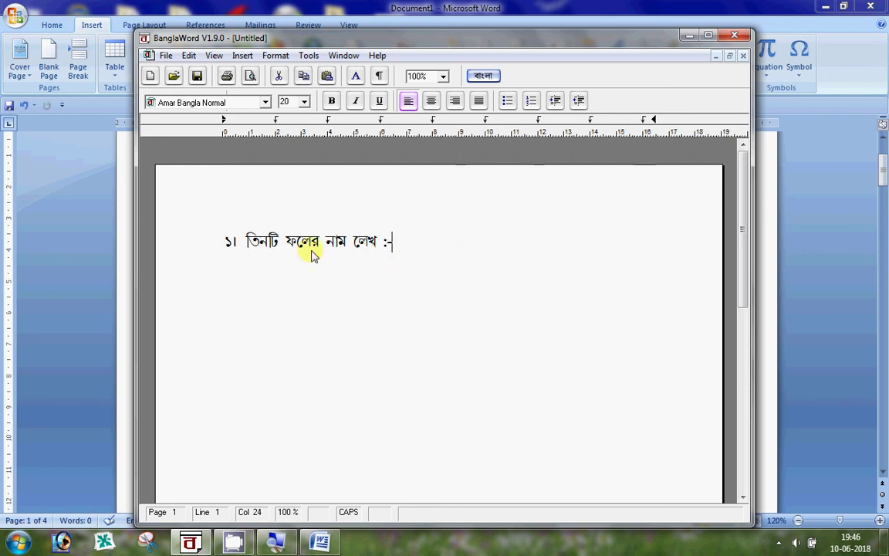
Select and copy the Bangla question line, then minimise BanglaWord.
left_click_drag(392, 242, 217, 241)
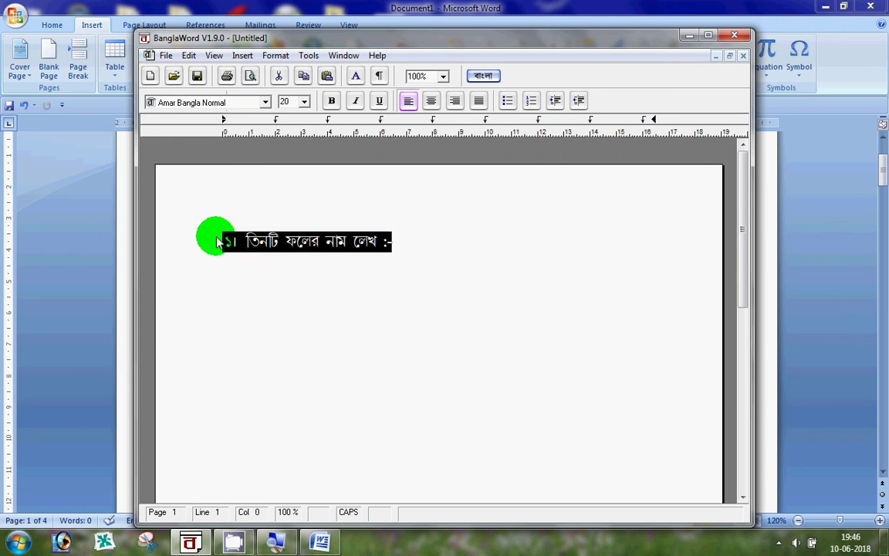
left_click(383, 243)
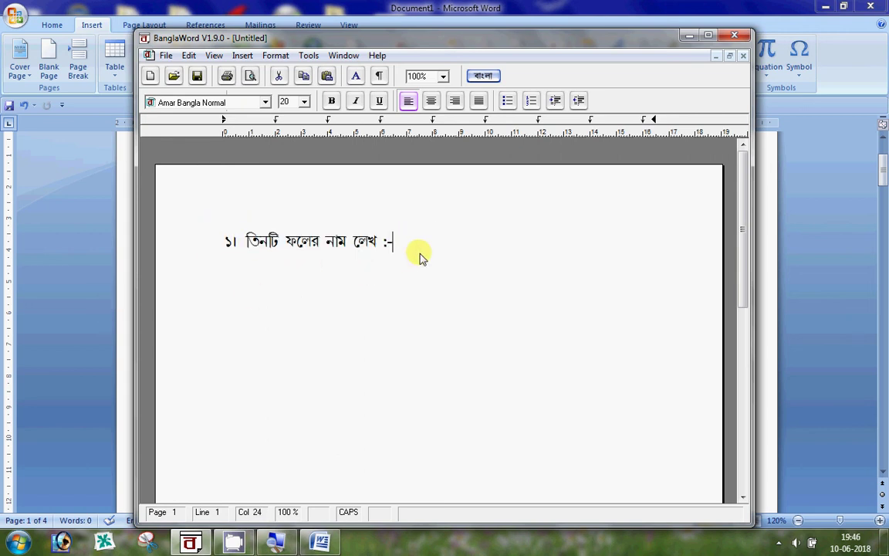
left_click_drag(383, 243, 216, 241)
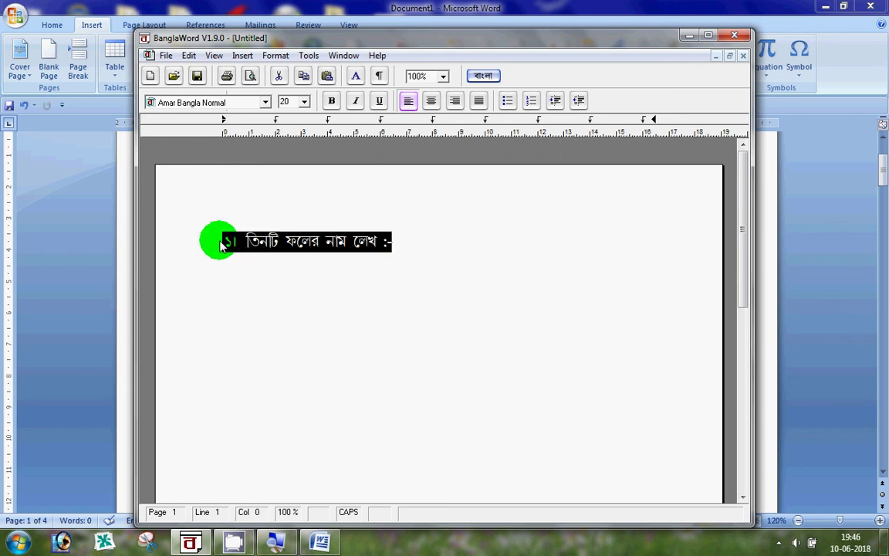
right_click(301, 265)
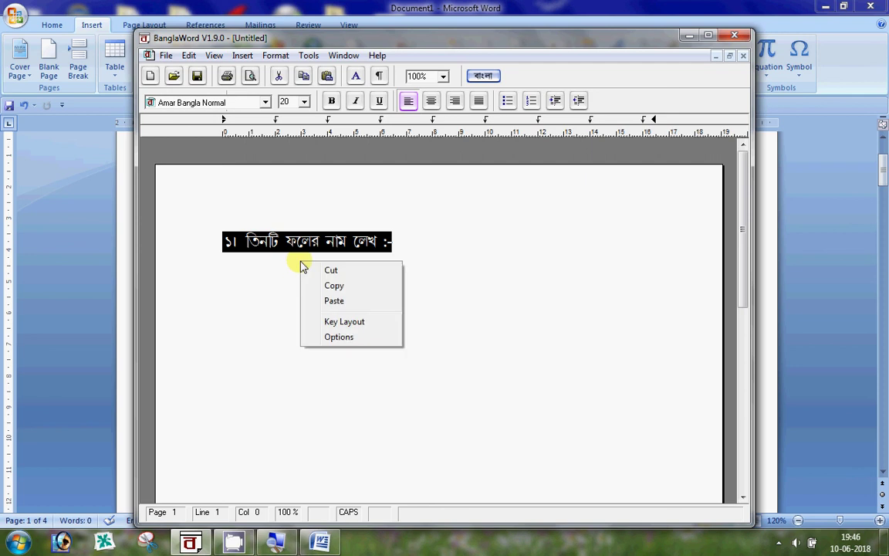
left_click(333, 286)
left_click(689, 35)
Paste the Bangla question onto the empty line beneath the marks chart.
scroll(209, 463, "down", 1)
right_click(192, 438)
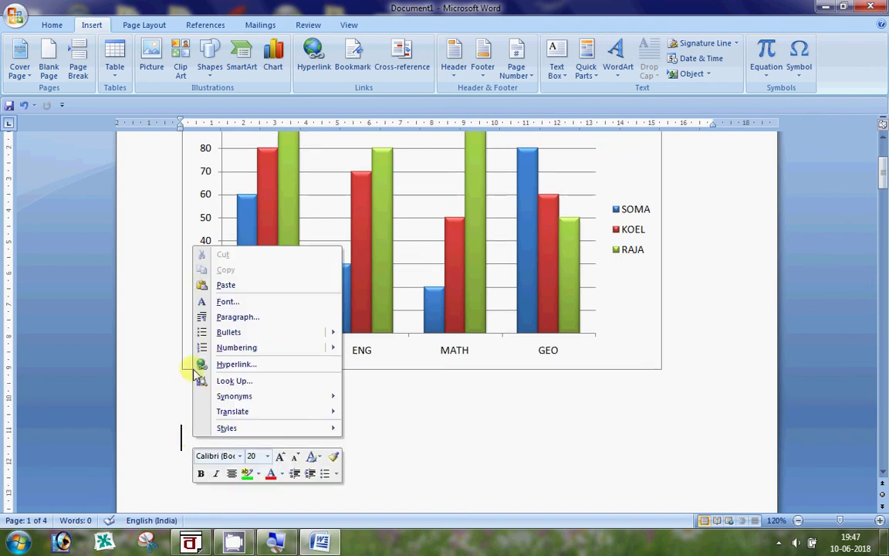
left_click(225, 286)
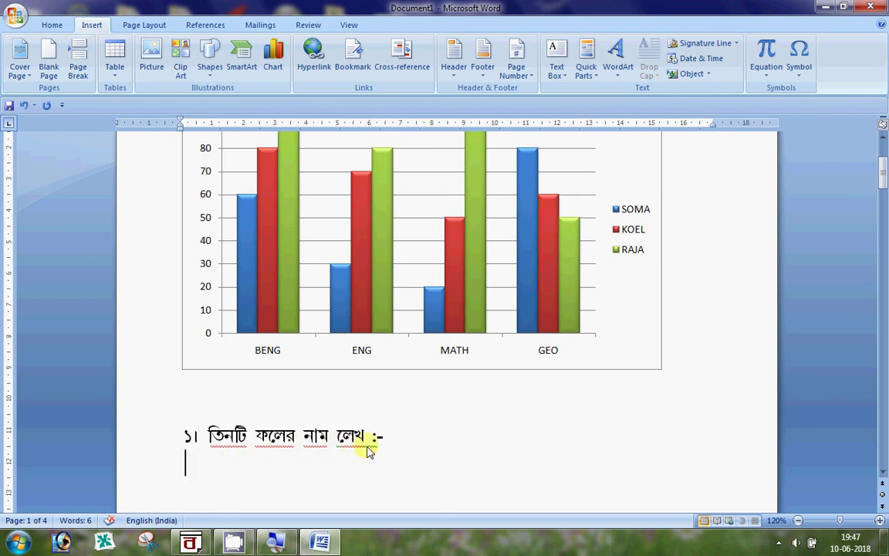
scroll(271, 459, "down", 1)
scroll(278, 458, "down", 1)
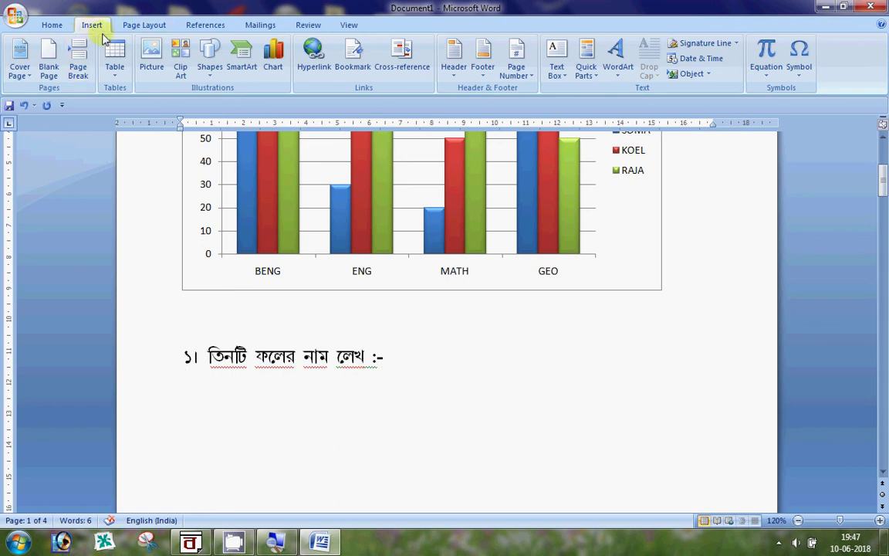
Draw an empty text box below the Bangla question.
left_click(557, 75)
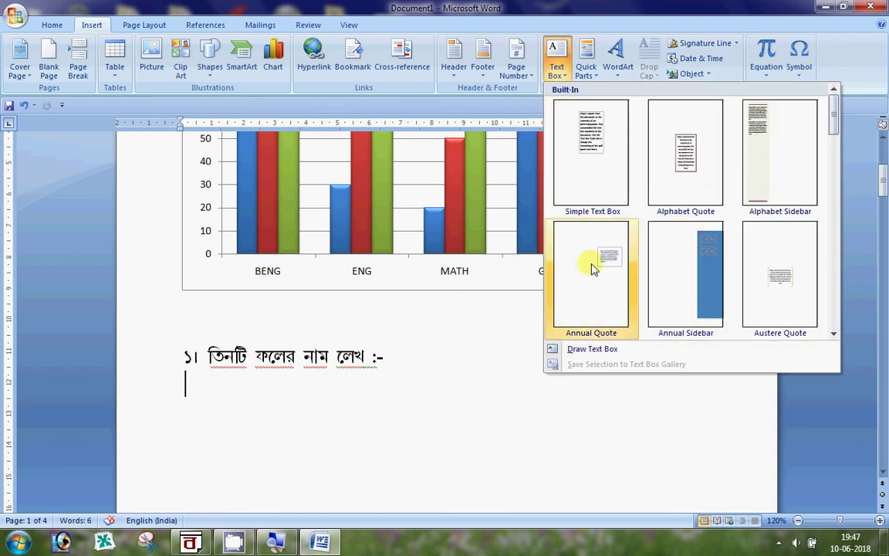
left_click(604, 352)
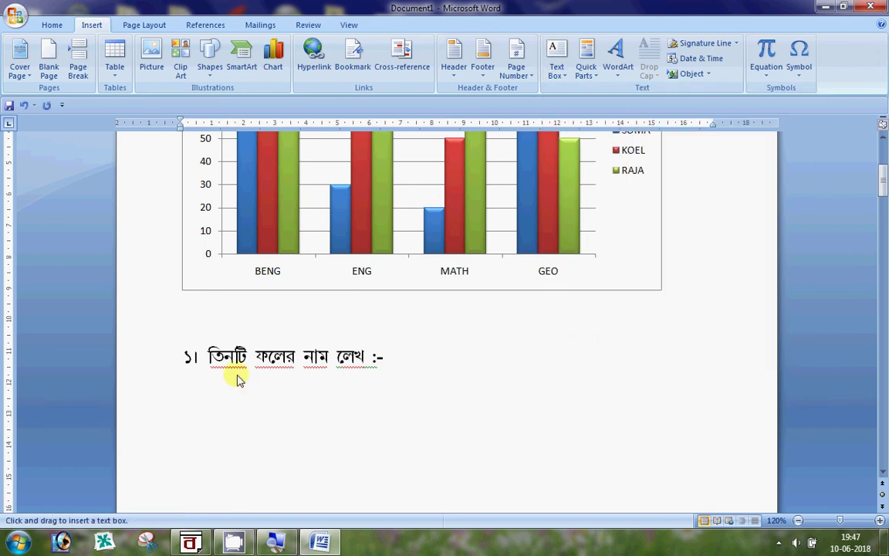
left_click_drag(248, 413, 374, 434)
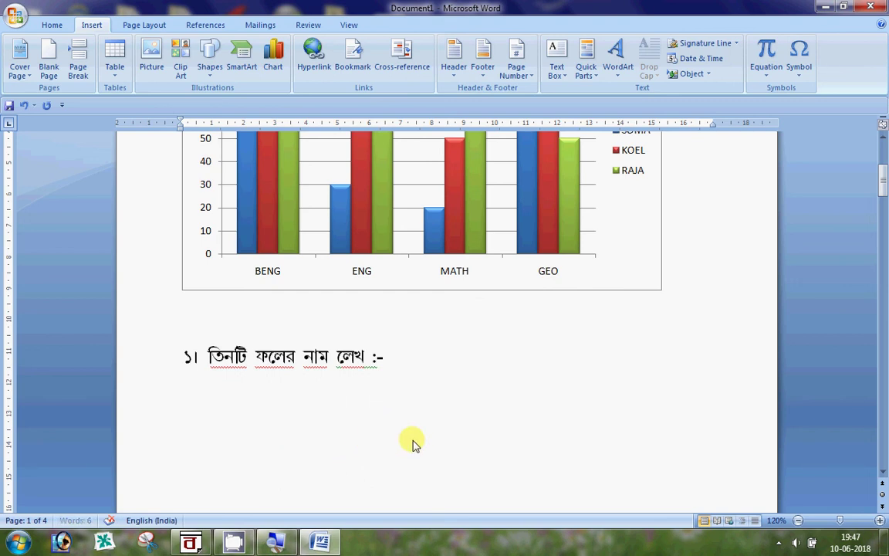
left_click(427, 422)
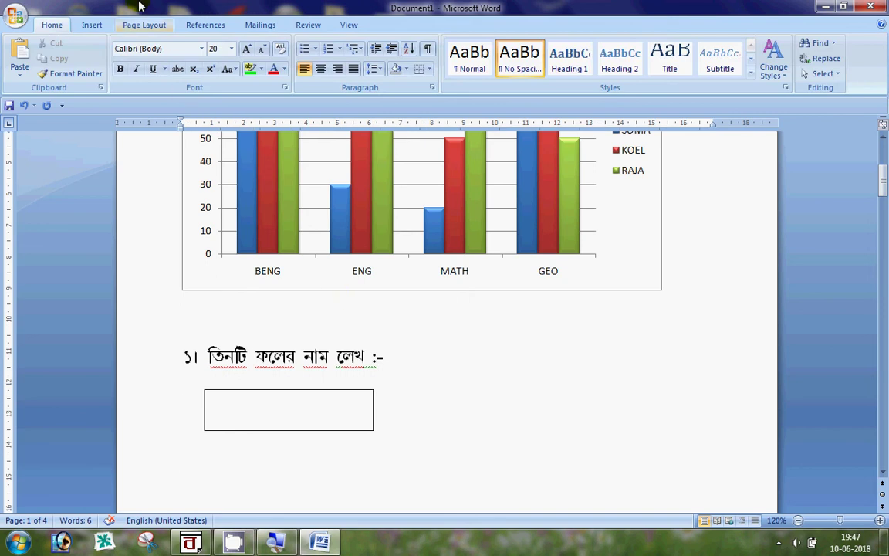
Duplicate the text box twice to the right, making three equal boxes side by side.
left_click(91, 25)
left_click(566, 79)
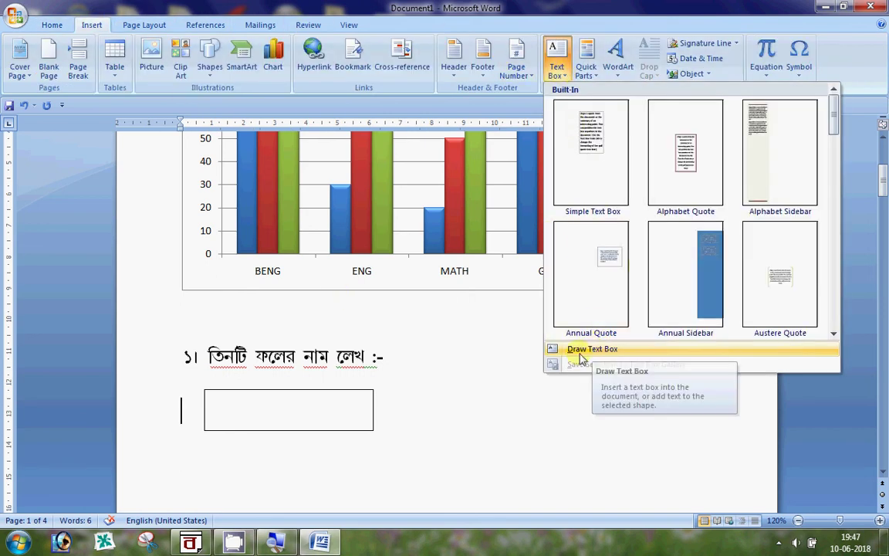
left_click(373, 392)
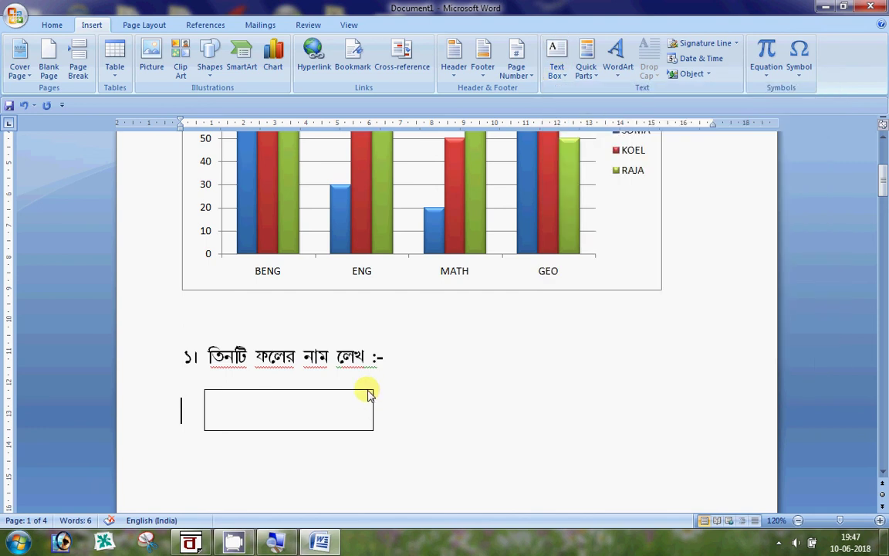
left_click(386, 402)
left_click(354, 406)
left_click(440, 391)
left_click(372, 397)
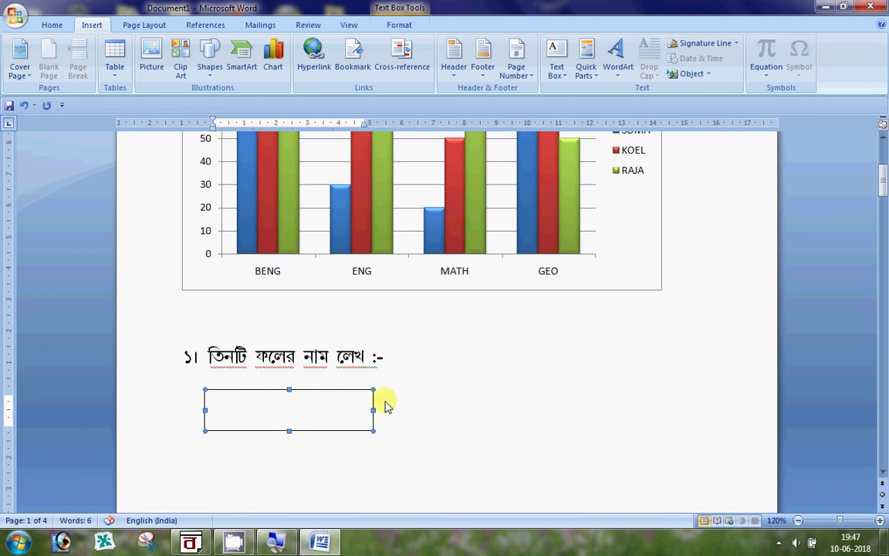
key("ctrl+d")
left_click_drag(373, 408, 537, 397)
key("ctrl+d")
left_click(537, 474)
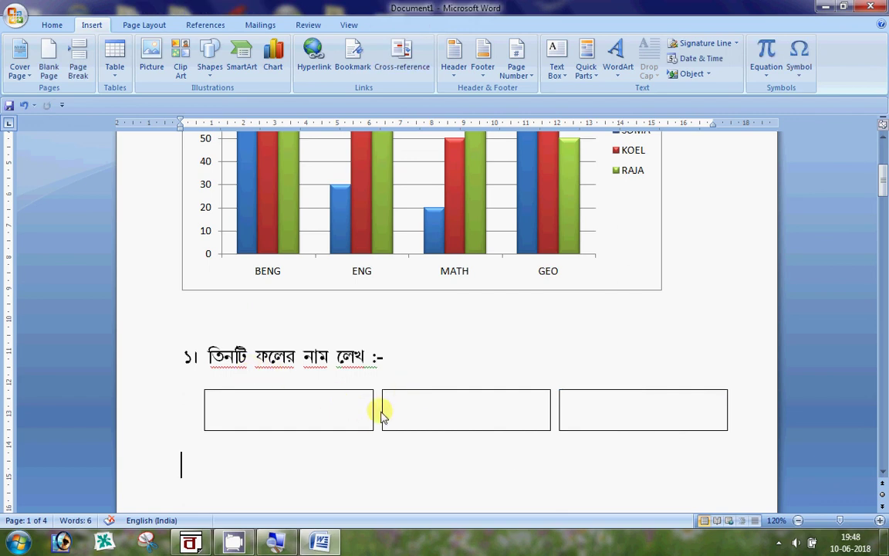
left_click(798, 521)
left_click(798, 521)
scroll(463, 355, "up", 4)
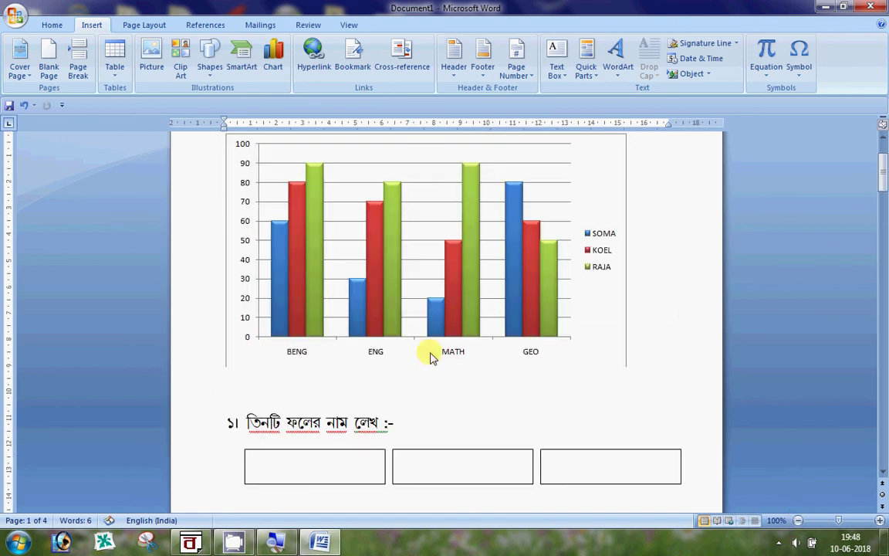